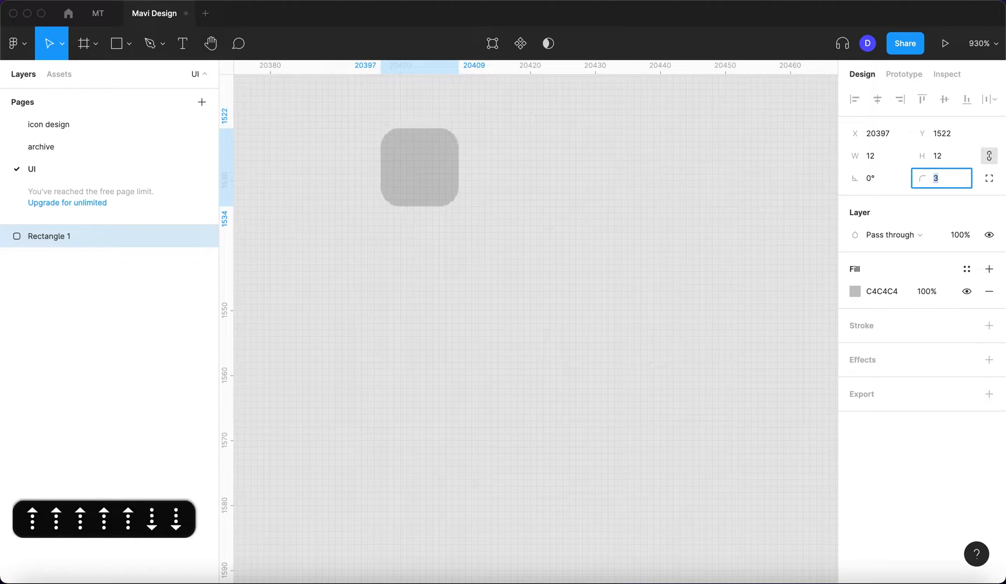
- Replace the grey fill of the square with corner radius 3 by a 2-thick black inside stroke, and enlarge it to 14 × 14
{"action": "key", "text": "Return"}
{"action": "left_click", "coordinate": [989, 326]}
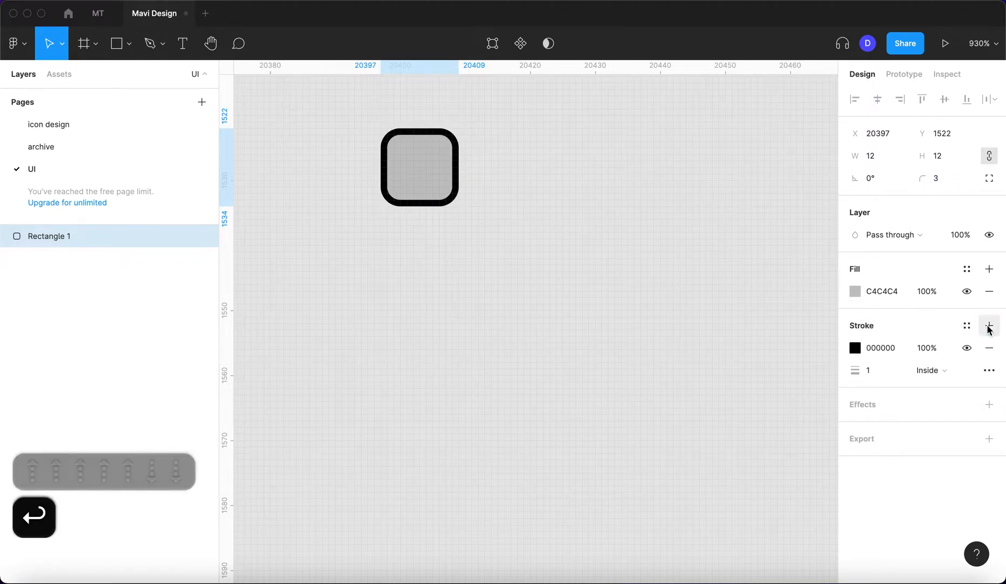
{"action": "left_click", "coordinate": [989, 291]}
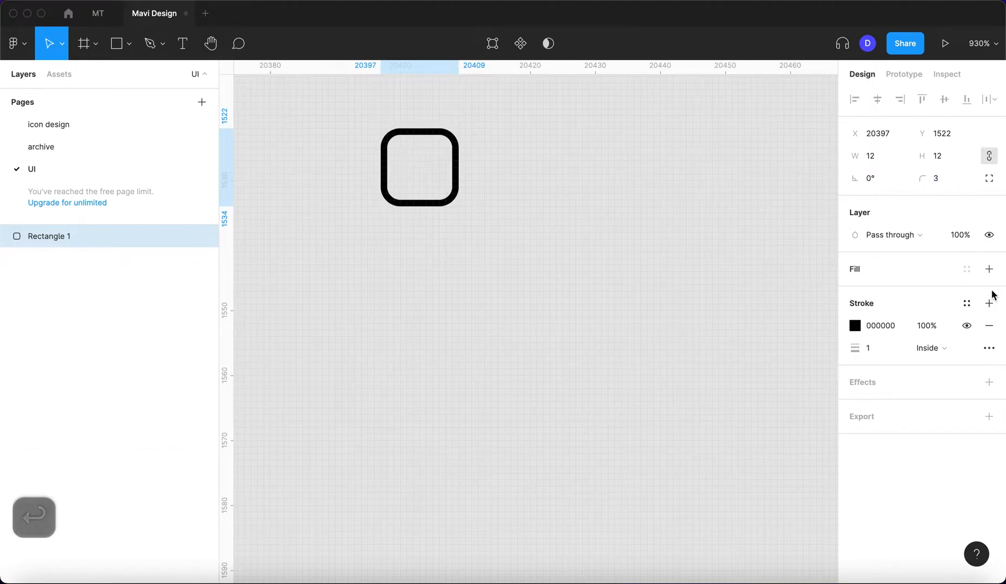
{"action": "left_click", "coordinate": [872, 354]}
{"action": "key", "text": "Up"}
{"action": "key", "text": "Return"}
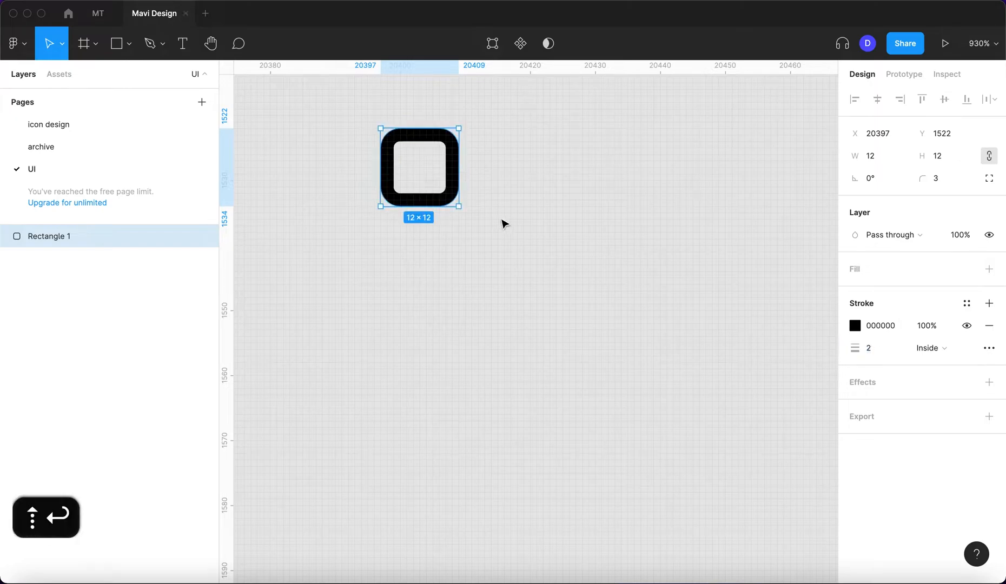
{"action": "mouse_move", "coordinate": [460, 207]}
{"action": "left_mouse_down"}
{"action": "mouse_move", "coordinate": [488, 227]}
{"action": "mouse_move", "coordinate": [474, 219]}
{"action": "left_mouse_up"}
{"action": "left_click", "coordinate": [526, 247]}
- Add a text layer reading "Checkbox" to the right of the outlined square
{"action": "key", "text": "k"}
{"action": "key", "text": "t"}
{"action": "left_click", "coordinate": [548, 194]}
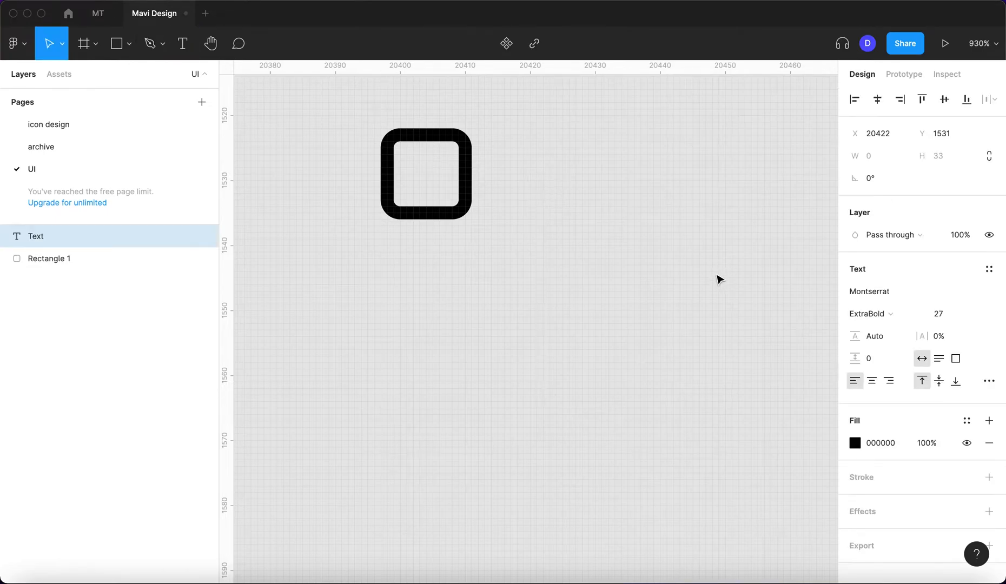
{"action": "type", "text": "Checkbox"}
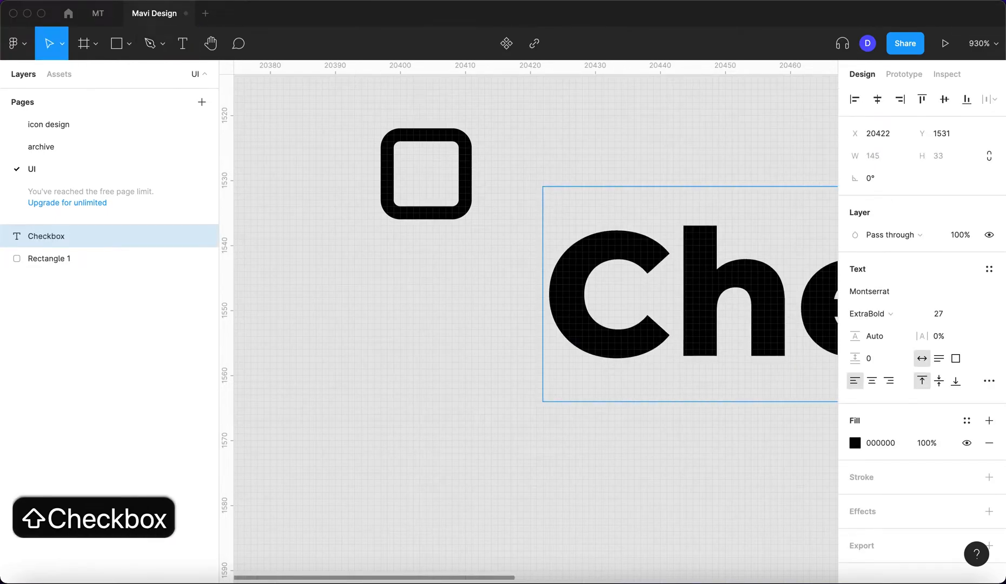
{"action": "key", "text": "Escape"}
{"action": "left_click", "coordinate": [631, 452]}
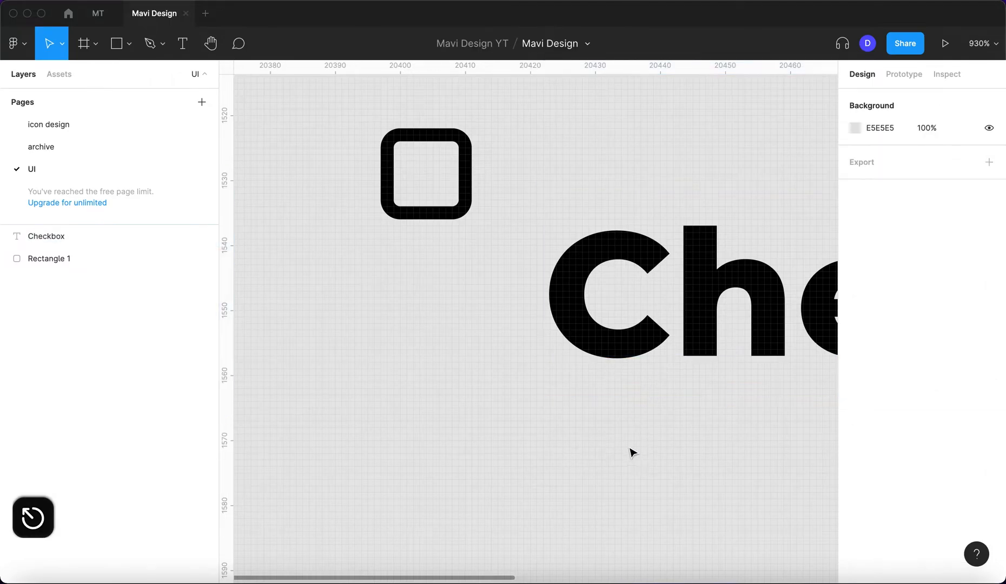
- Move the Checkbox text level with the square and change its font to Avenir
{"action": "scroll", "coordinate": [643, 416], "scroll_direction": "down", "scroll_amount": 5}
{"action": "left_click_drag", "start_coordinate": [656, 382], "coordinate": [687, 342]}
{"action": "left_click", "coordinate": [883, 292]}
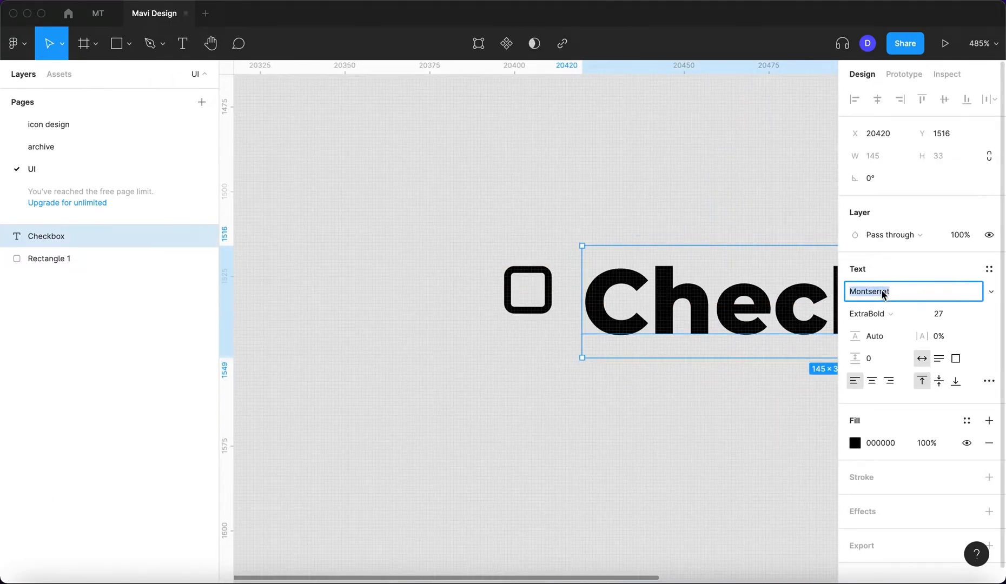
{"action": "type", "text": "Avenir"}
{"action": "key", "text": "Return"}
- Set the Checkbox text's font size to 14 and shift it slightly down beside the square
{"action": "left_click", "coordinate": [938, 314]}
{"action": "key", "text": "shift+Down"}
{"action": "key", "text": "shift+Down"}
{"action": "key", "text": "shift+Down"}
{"action": "key", "text": "shift+Down"}
{"action": "key", "text": "shift+Down"}
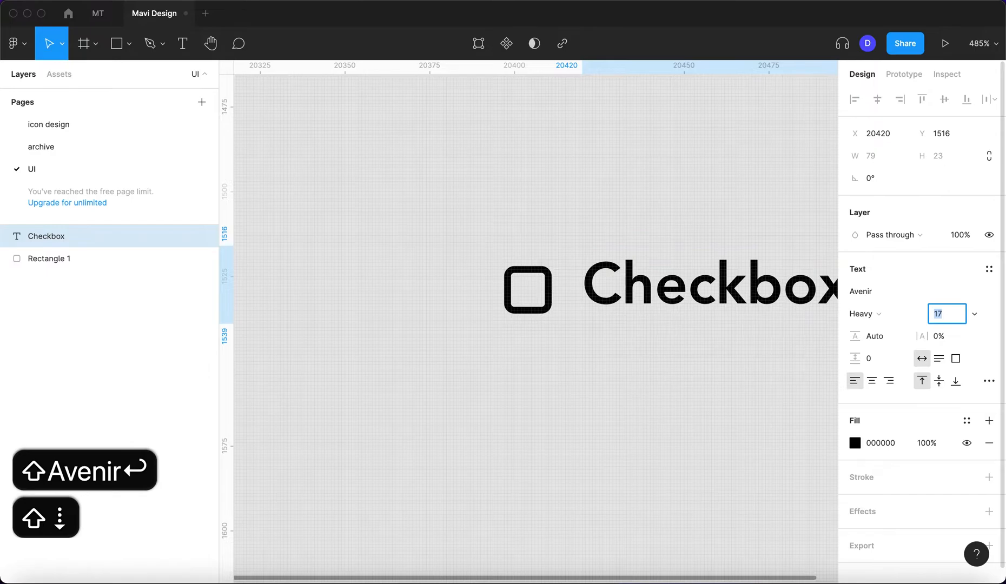
{"action": "key", "text": "shift+Up"}
{"action": "key", "text": "Return"}
{"action": "left_click_drag", "start_coordinate": [669, 281], "coordinate": [660, 296]}
- Try the Medium weight on the Checkbox text and return it to Heavy
{"action": "left_click", "coordinate": [864, 314]}
{"action": "left_click", "coordinate": [875, 298]}
{"action": "left_click", "coordinate": [869, 314]}
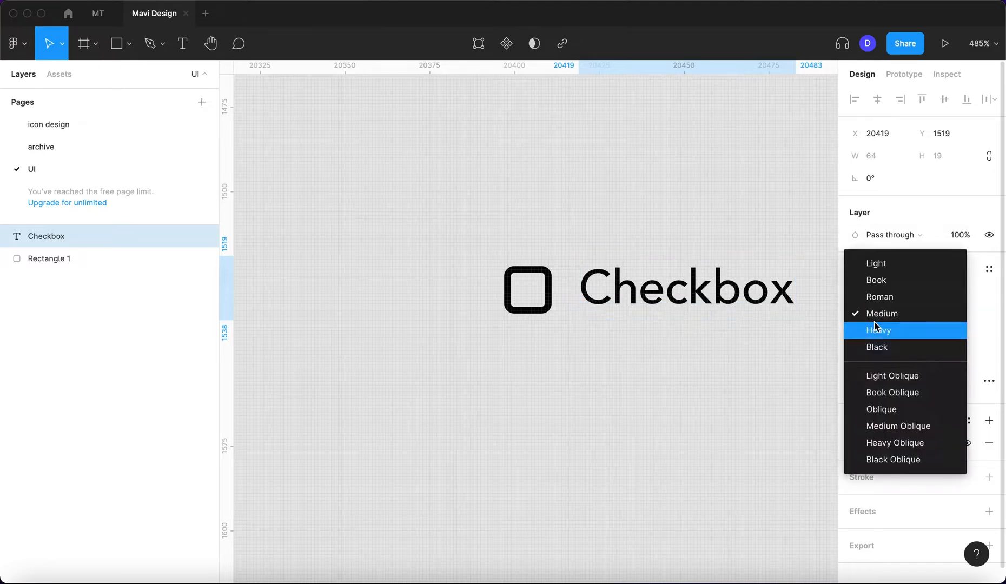
{"action": "left_click", "coordinate": [872, 330]}
- Move the Checkbox text closer to the square, leaving a gap of 5 between them
{"action": "scroll", "coordinate": [692, 297], "scroll_direction": "up", "scroll_amount": 5}
{"action": "left_click_drag", "start_coordinate": [651, 315], "coordinate": [624, 296]}
{"action": "scroll", "coordinate": [516, 308], "scroll_direction": "down", "scroll_amount": 3}
{"action": "left_click", "coordinate": [666, 199]}
{"action": "key", "text": "space"}
{"action": "left_click_drag", "start_coordinate": [667, 201], "coordinate": [580, 209]}
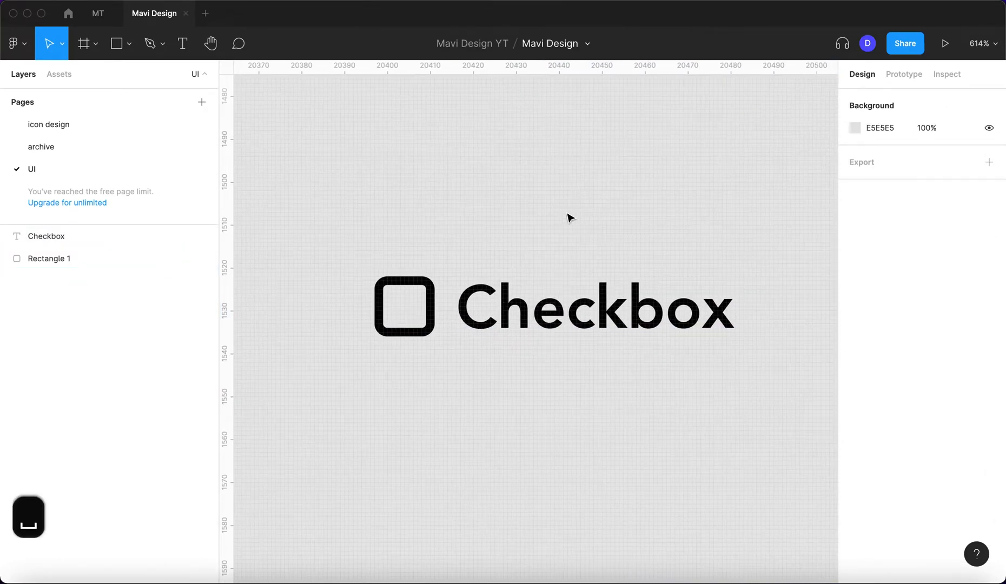
- Change the square's stroke colour to grey 7C7C7C
{"action": "left_click", "coordinate": [427, 292]}
{"action": "left_click", "coordinate": [854, 326]}
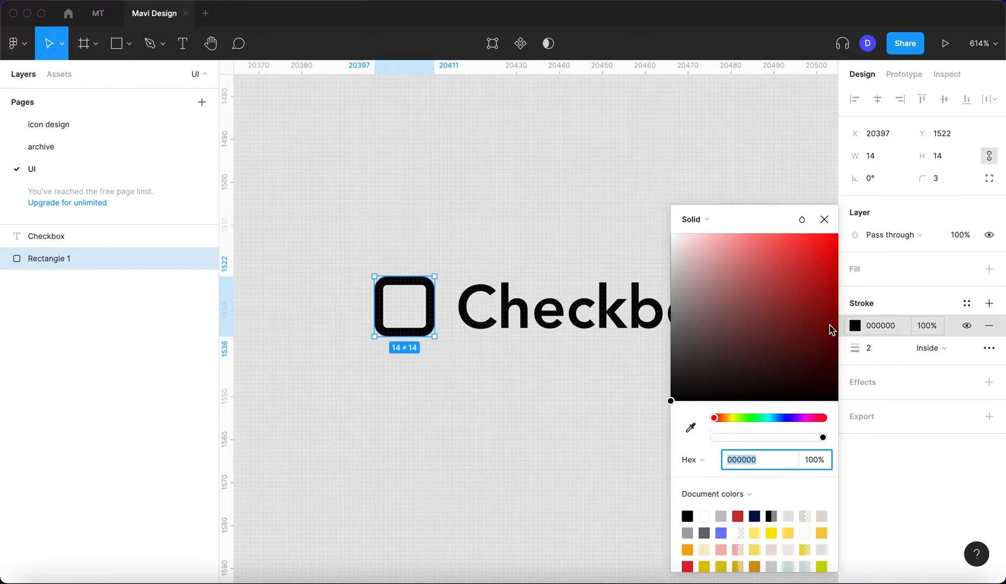
{"action": "type", "text": "999999"}
{"action": "key", "text": "Return"}
{"action": "left_click", "coordinate": [656, 326]}
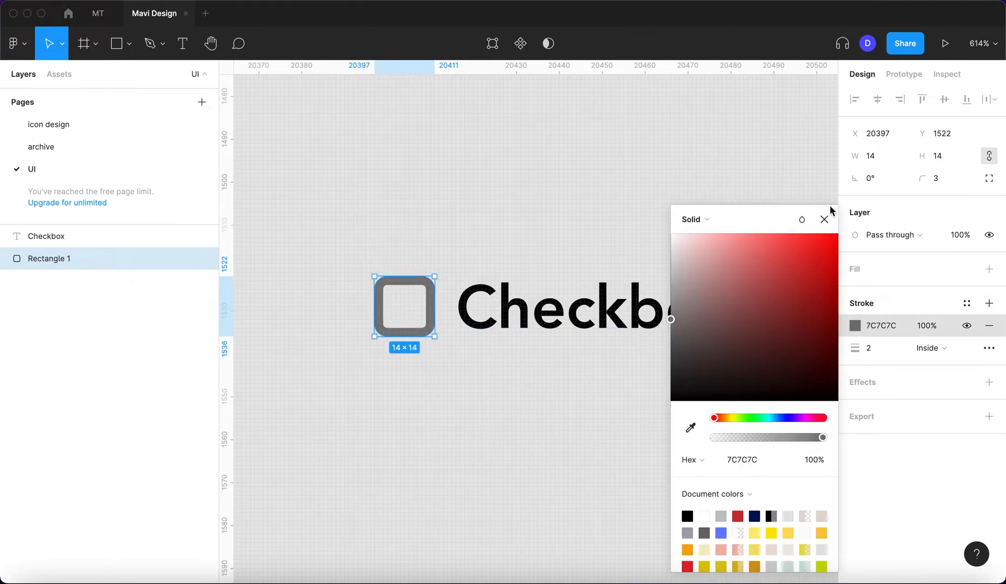
{"action": "left_click", "coordinate": [824, 219]}
{"action": "left_click", "coordinate": [778, 217]}
- Put the text and the square in a horizontal auto layout frame with spacing 5 and vertically centred contents
{"action": "left_click", "coordinate": [602, 337]}
{"action": "left_click", "coordinate": [400, 301], "text": "shift"}
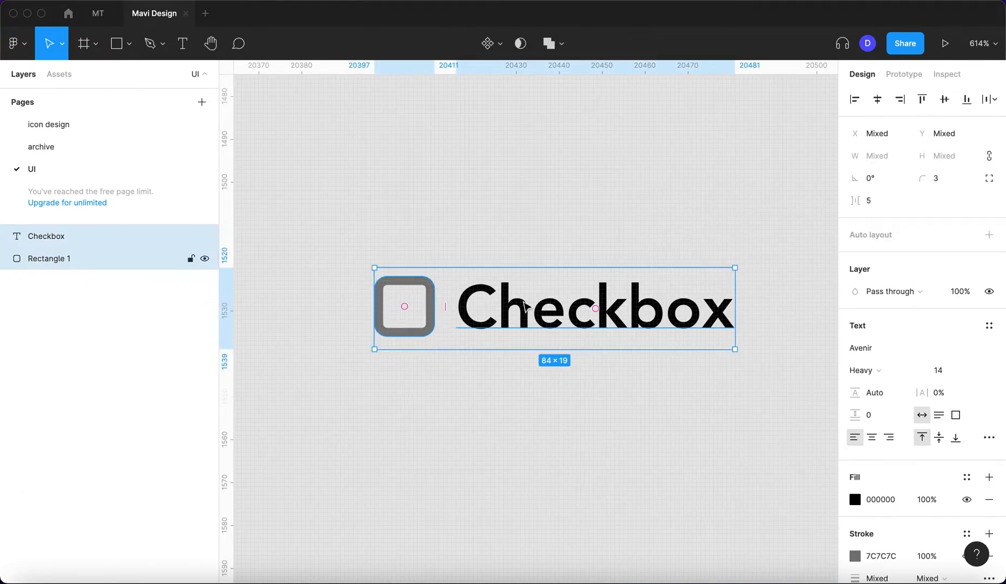
{"action": "left_click", "coordinate": [990, 235]}
{"action": "left_click", "coordinate": [989, 279]}
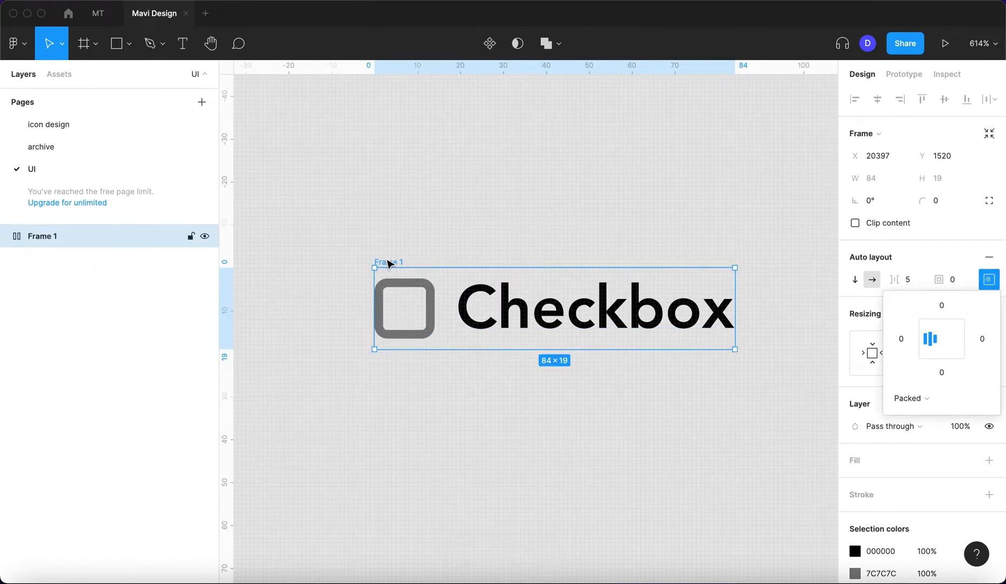
- Rename the auto layout frame as "checkbox" and move it up to X 20396, Y 1501
{"action": "type", "text": "checkbox"}
{"action": "key", "text": "Return"}
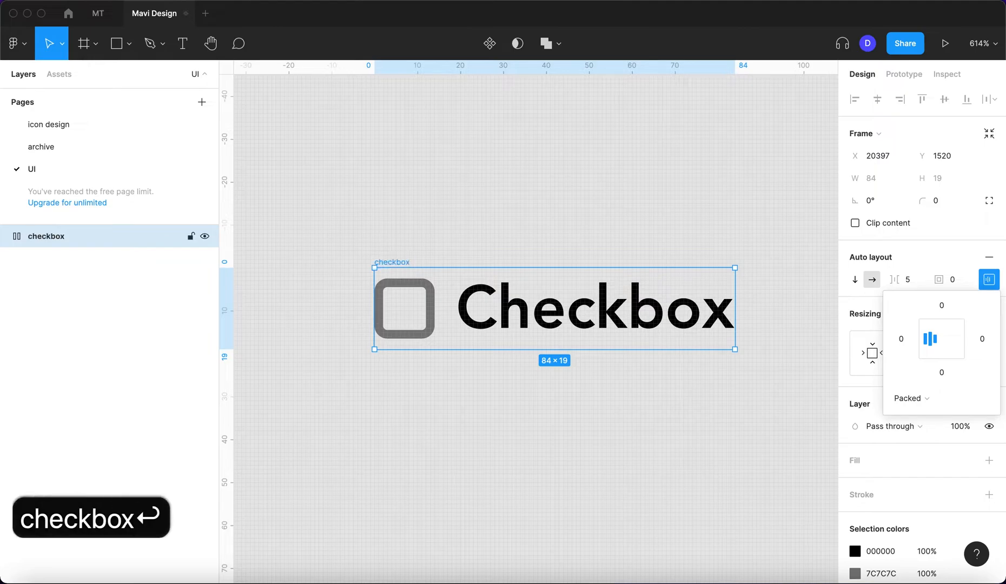
{"action": "left_click", "coordinate": [483, 206]}
{"action": "left_click_drag", "start_coordinate": [393, 265], "coordinate": [391, 184]}
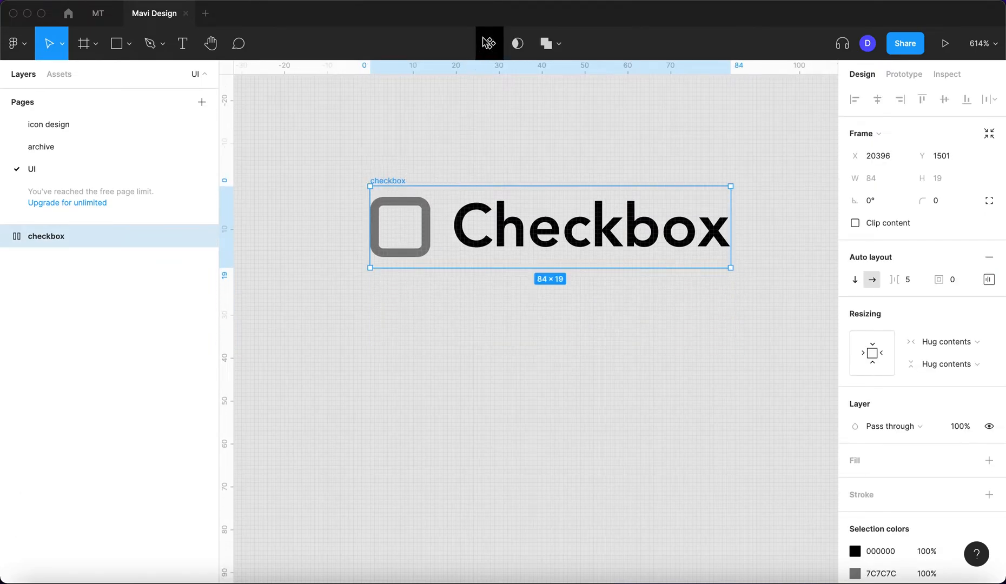
{"action": "scroll", "coordinate": [379, 210], "scroll_direction": "up", "scroll_amount": 5}
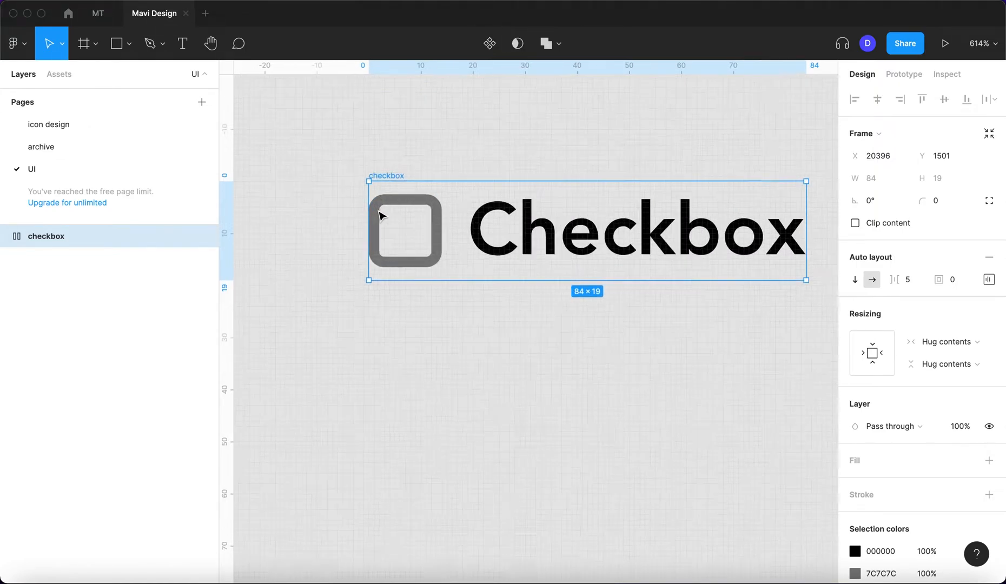
{"action": "left_click", "coordinate": [119, 44]}
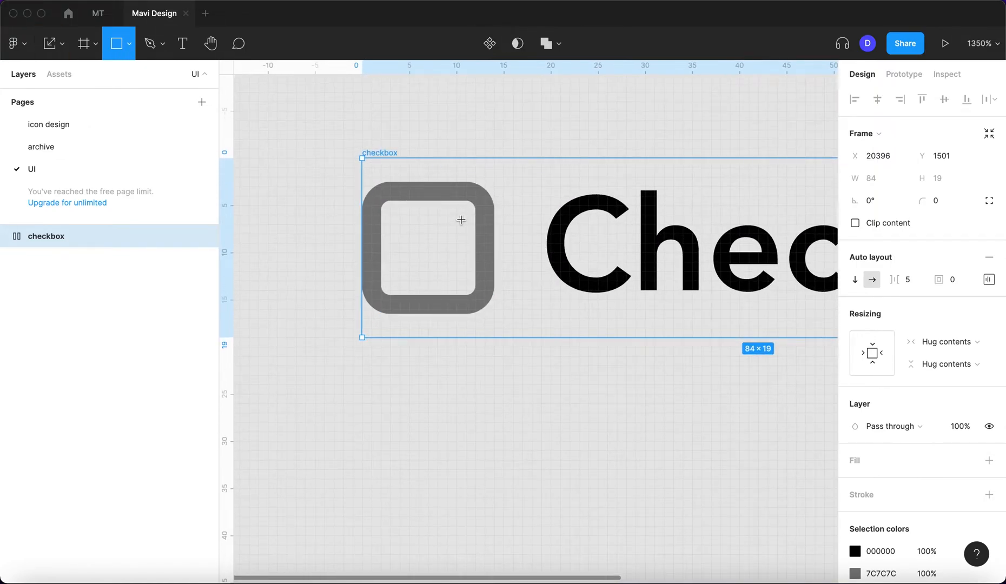
{"action": "scroll", "coordinate": [461, 220], "scroll_direction": "up", "scroll_amount": 3}
{"action": "key", "text": "v"}
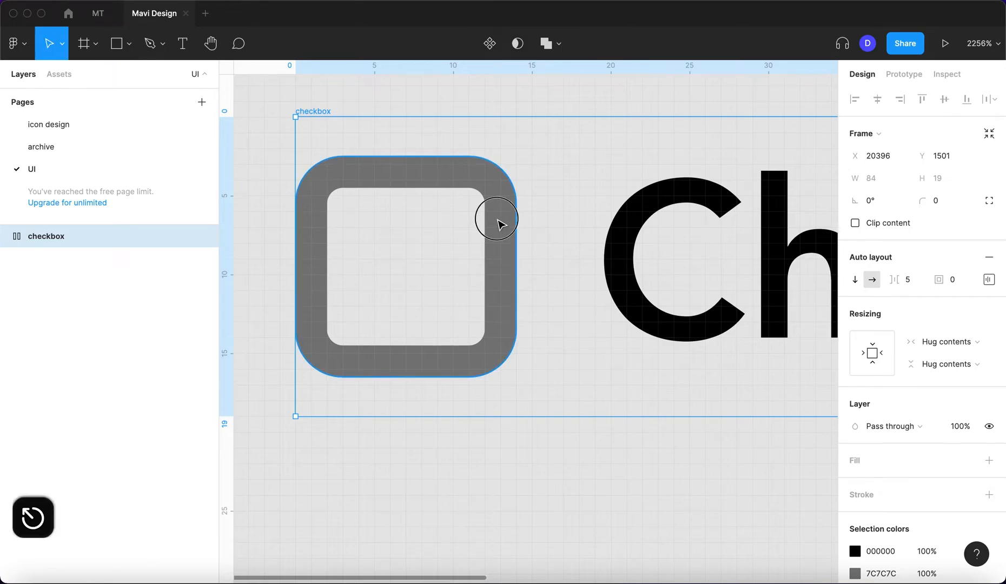
- Set the line height of the Checkbox text to 0
{"action": "left_click", "coordinate": [498, 218]}
{"action": "left_click", "coordinate": [700, 218]}
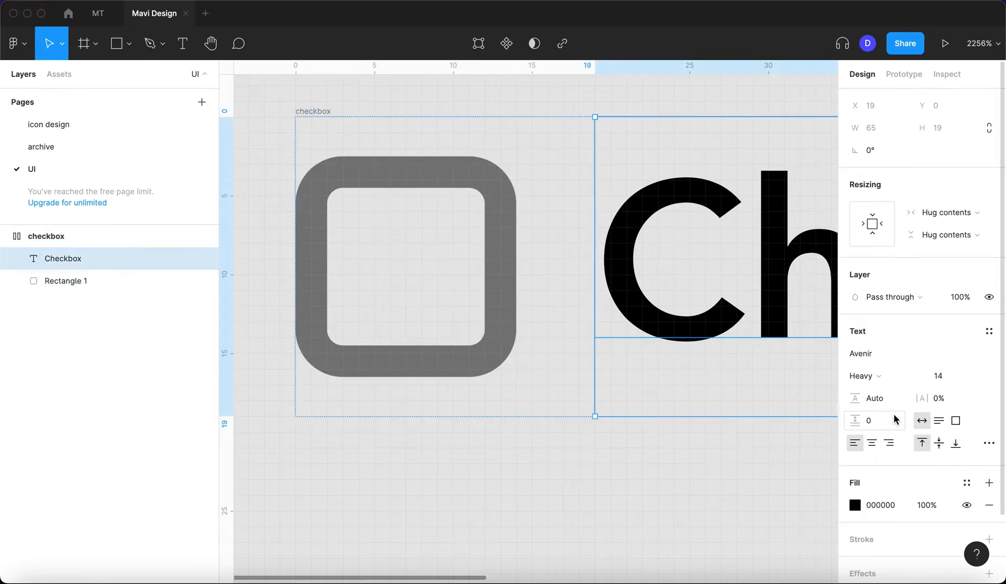
{"action": "key", "text": "shift+Down"}
{"action": "key", "text": "shift+Down"}
{"action": "key", "text": "shift+Down"}
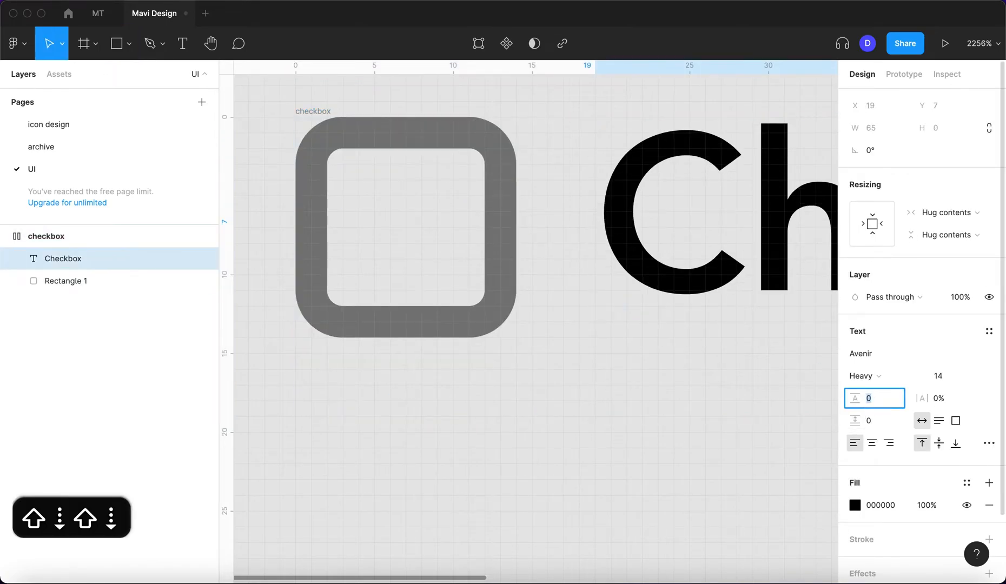
{"action": "type", "text": "!$"}
{"action": "key", "text": "Return"}
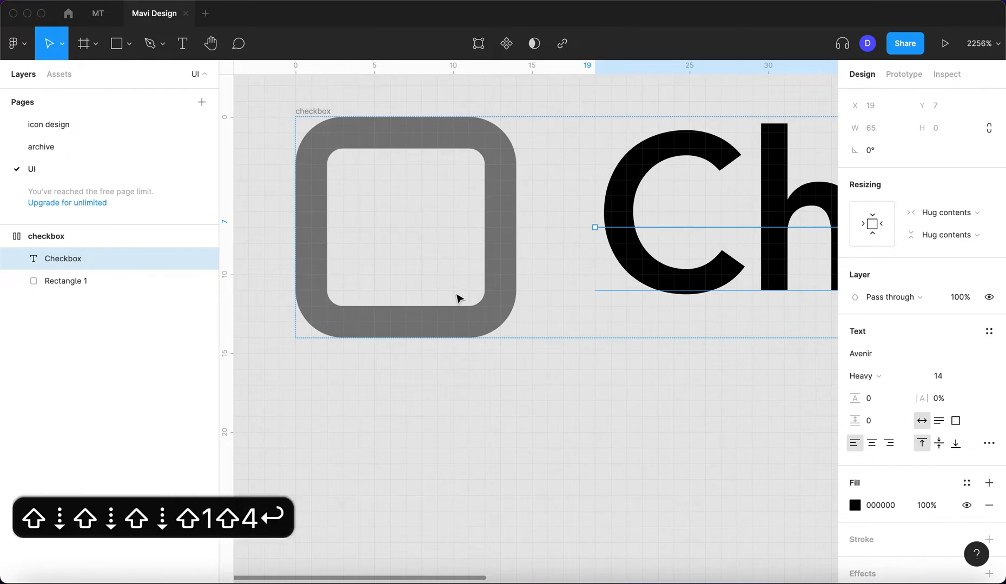
{"action": "scroll", "coordinate": [455, 294], "scroll_direction": "down", "scroll_amount": 5}
{"action": "scroll", "coordinate": [683, 264], "scroll_direction": "right", "scroll_amount": 3}
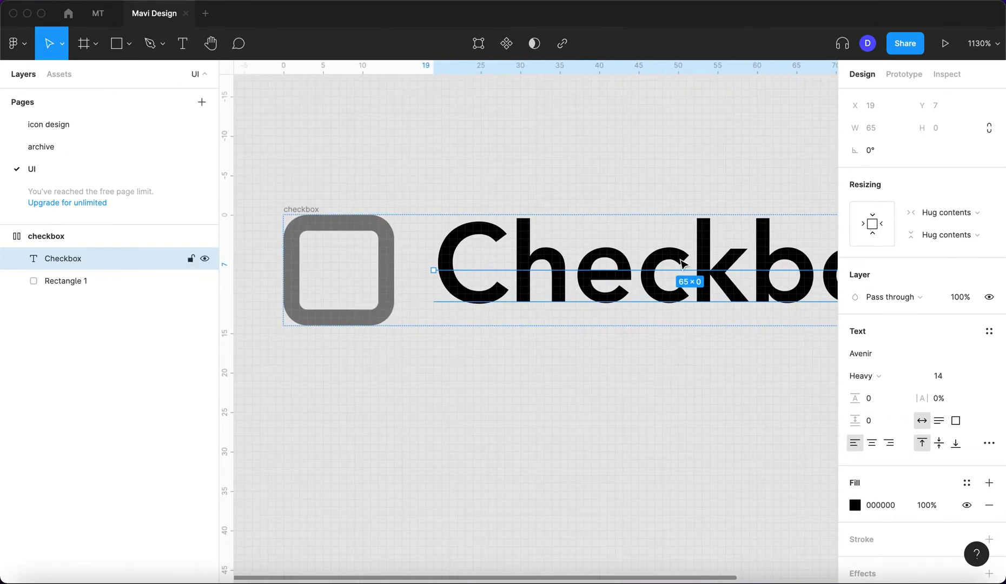
{"action": "key", "text": "shift+Return"}
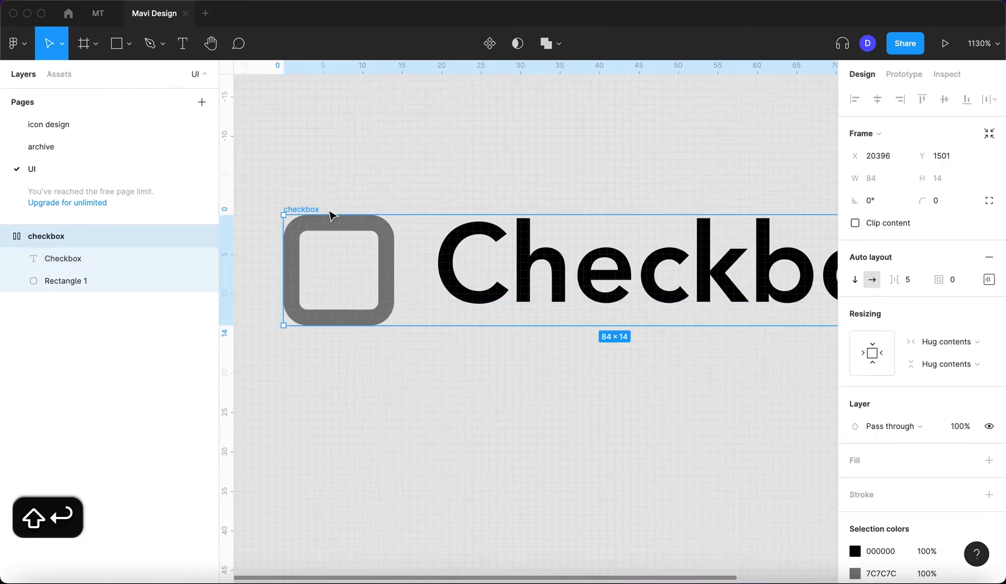
{"action": "left_click", "coordinate": [402, 188]}
- Draw a rectangle about 8 × 8 inside the grey outlined square and cut it to the clipboard
{"action": "key", "text": "r"}
{"action": "mouse_move", "coordinate": [368, 244]}
{"action": "left_mouse_down"}
{"action": "mouse_move", "coordinate": [321, 285]}
{"action": "mouse_move", "coordinate": [314, 313]}
{"action": "left_mouse_up"}
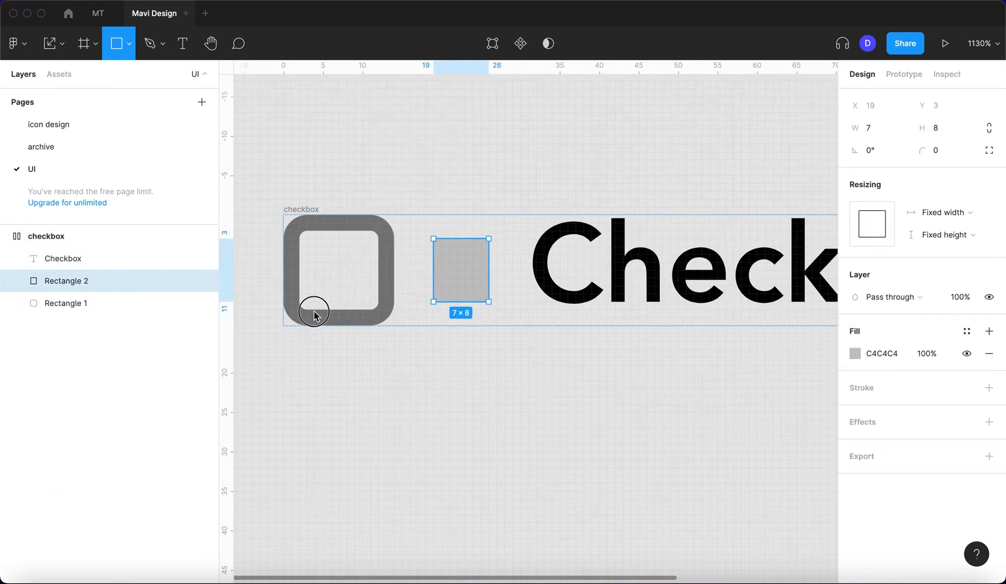
{"action": "key", "text": "super+x"}
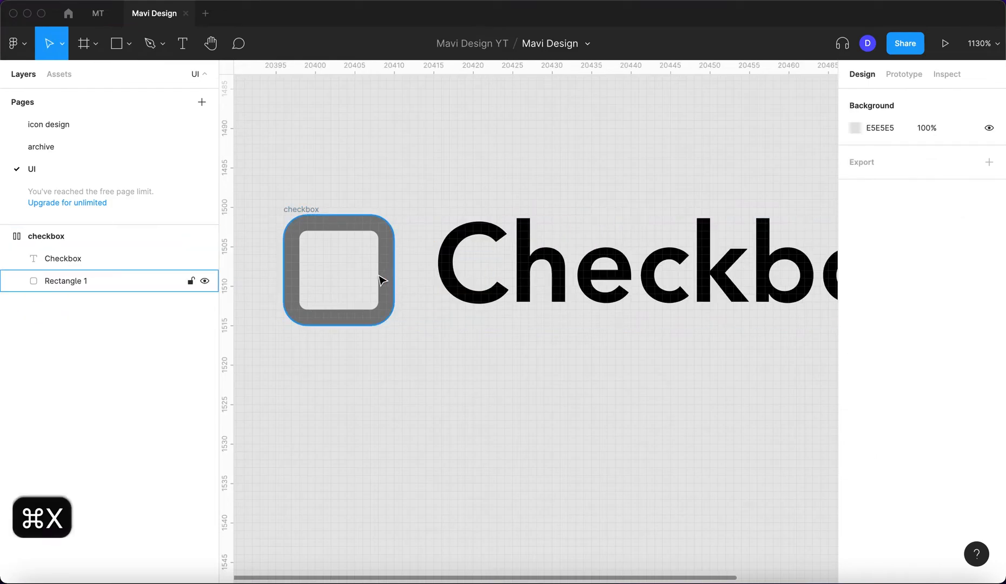
- Wrap the outlined square in its own frame and paste the cut rectangle into that frame
{"action": "left_click", "coordinate": [382, 280]}
{"action": "right_click", "coordinate": [388, 269]}
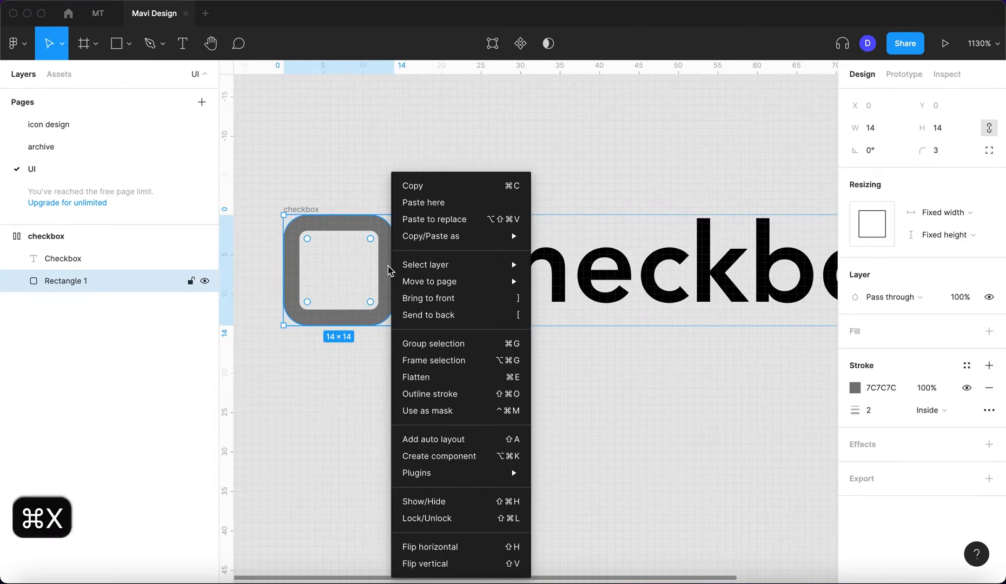
{"action": "left_click", "coordinate": [444, 359]}
{"action": "key", "text": "super+v"}
- Set the inner square's corner radius to 1
{"action": "scroll", "coordinate": [341, 279], "scroll_direction": "up", "scroll_amount": 5}
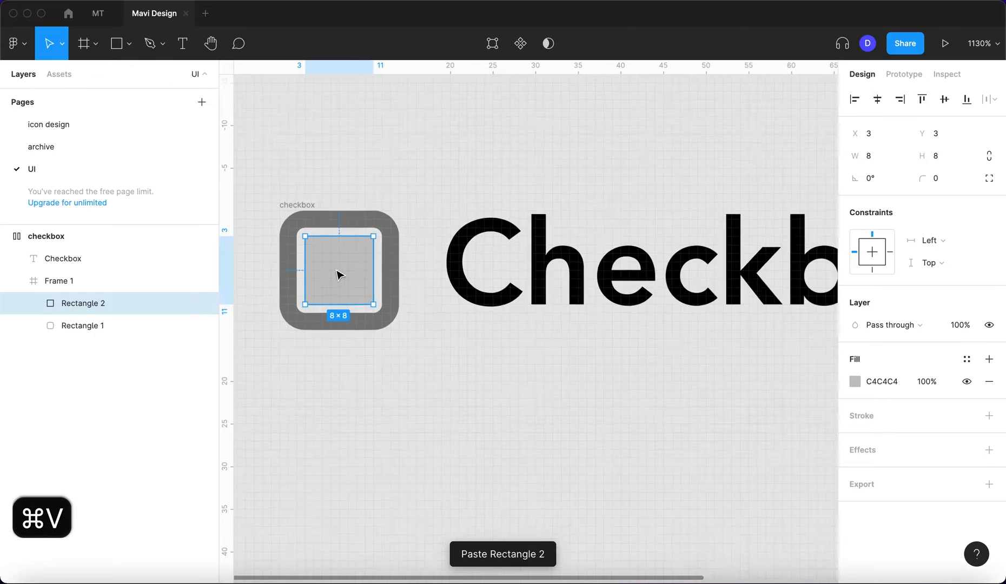
{"action": "left_click", "coordinate": [944, 179]}
{"action": "key", "text": "Up"}
{"action": "key", "text": "Up"}
{"action": "key", "text": "Down"}
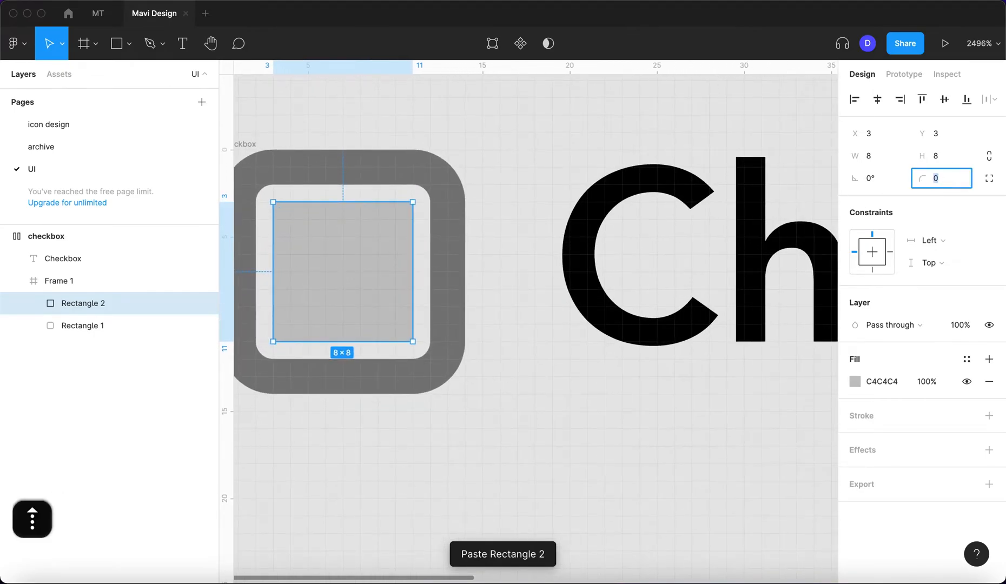
{"action": "key", "text": "Return"}
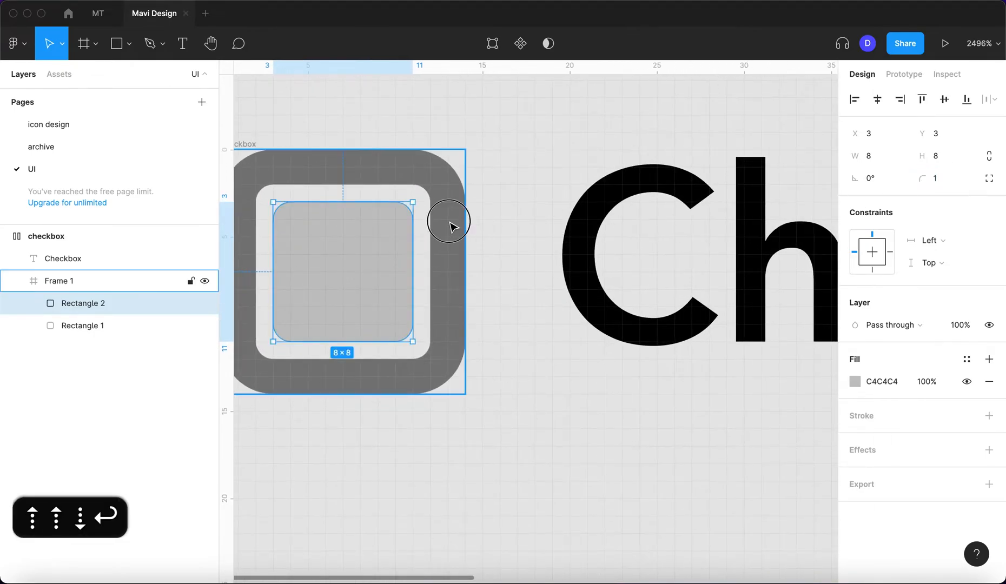
- Set the outer outlined square's corner radius to 4
{"action": "left_click", "coordinate": [455, 223]}
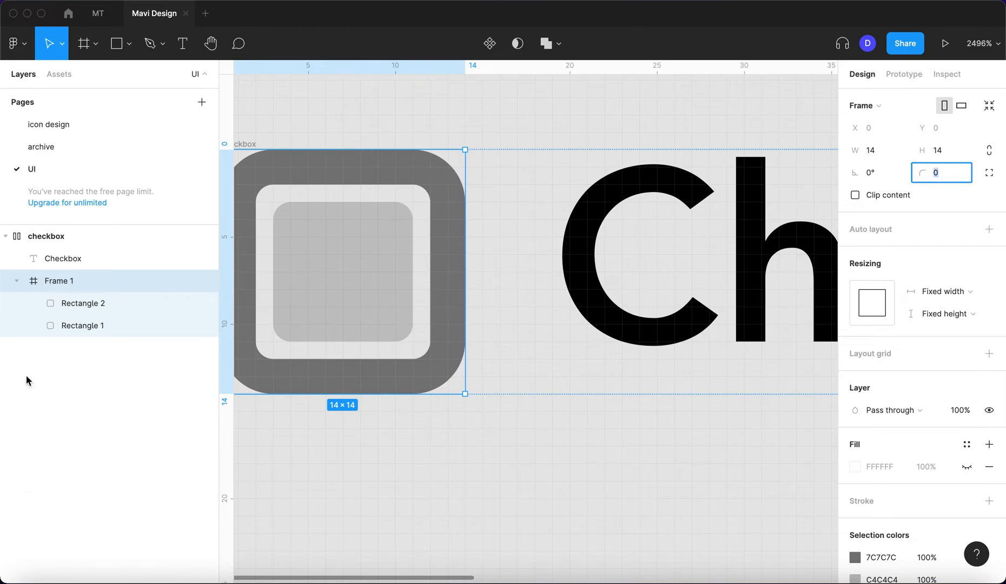
{"action": "left_click", "coordinate": [87, 307]}
{"action": "left_click", "coordinate": [97, 328]}
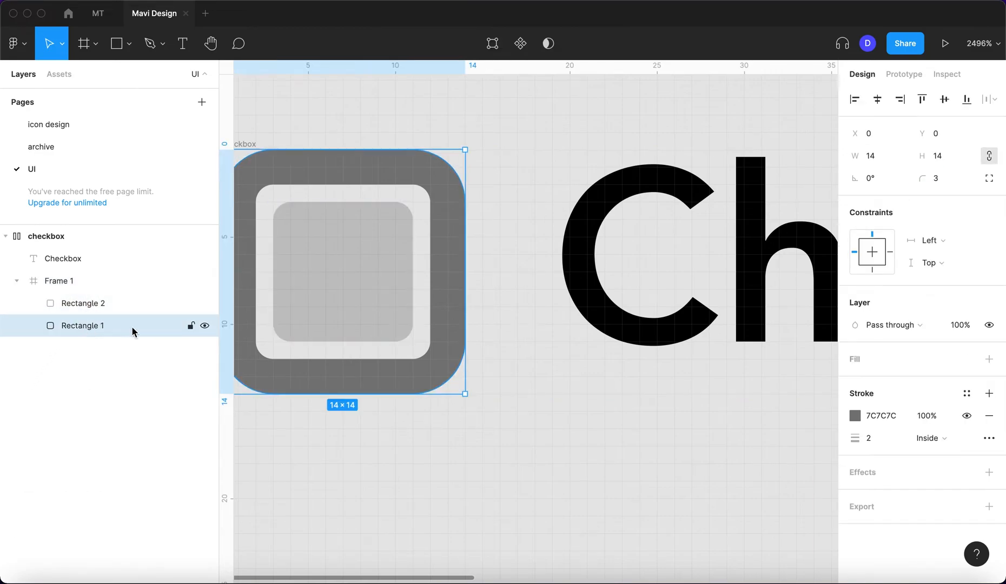
{"action": "left_click", "coordinate": [942, 187]}
{"action": "key", "text": "Up"}
{"action": "key", "text": "Return"}
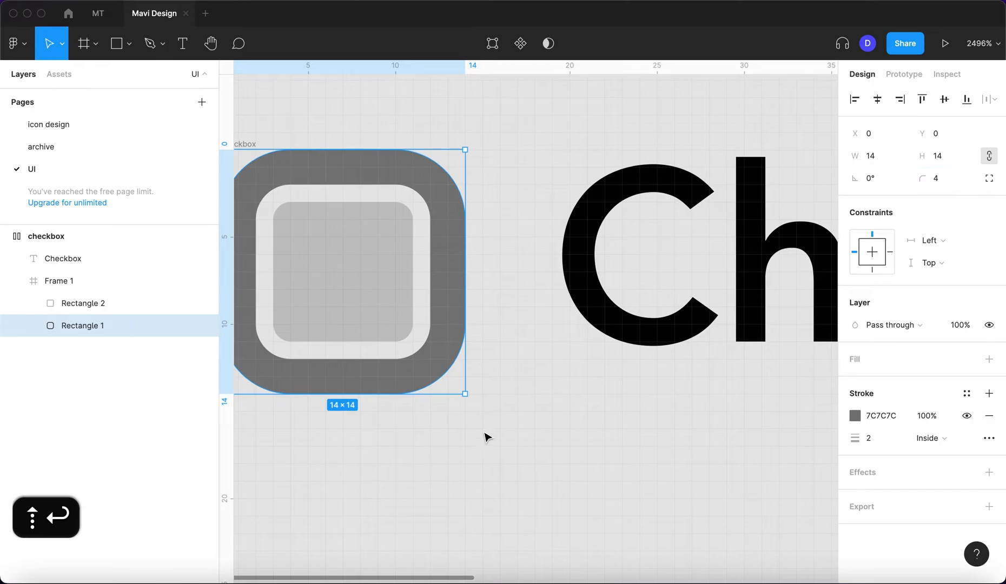
{"action": "scroll", "coordinate": [486, 445], "scroll_direction": "down", "scroll_amount": 5}
{"action": "left_click", "coordinate": [487, 447]}
- Inspect the checkbox frame's auto layout padding and alignment settings
{"action": "scroll", "coordinate": [486, 447], "scroll_direction": "down", "scroll_amount": 3}
{"action": "scroll", "coordinate": [486, 447], "scroll_direction": "up", "scroll_amount": 3}
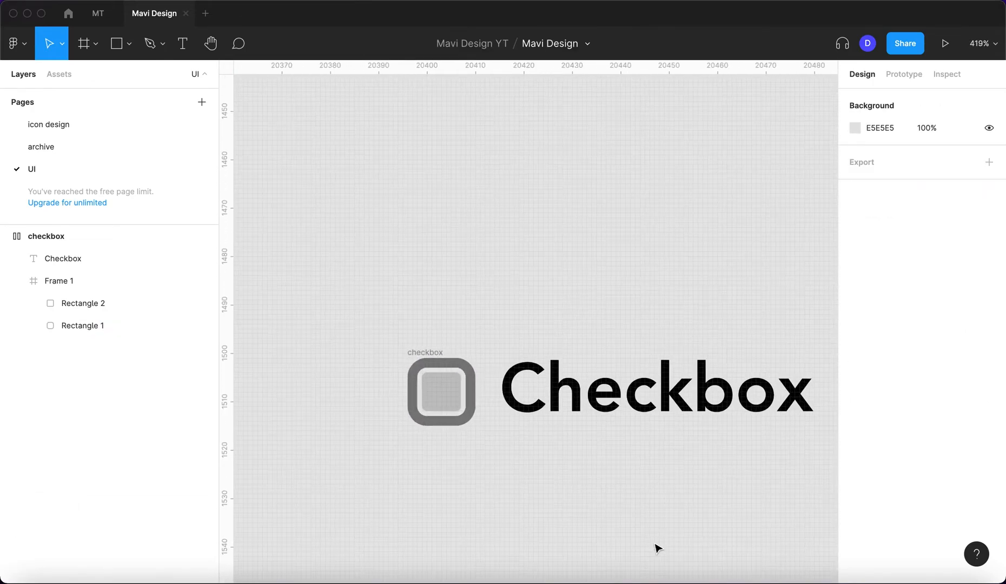
{"action": "left_click", "coordinate": [441, 349]}
{"action": "left_click", "coordinate": [987, 279]}
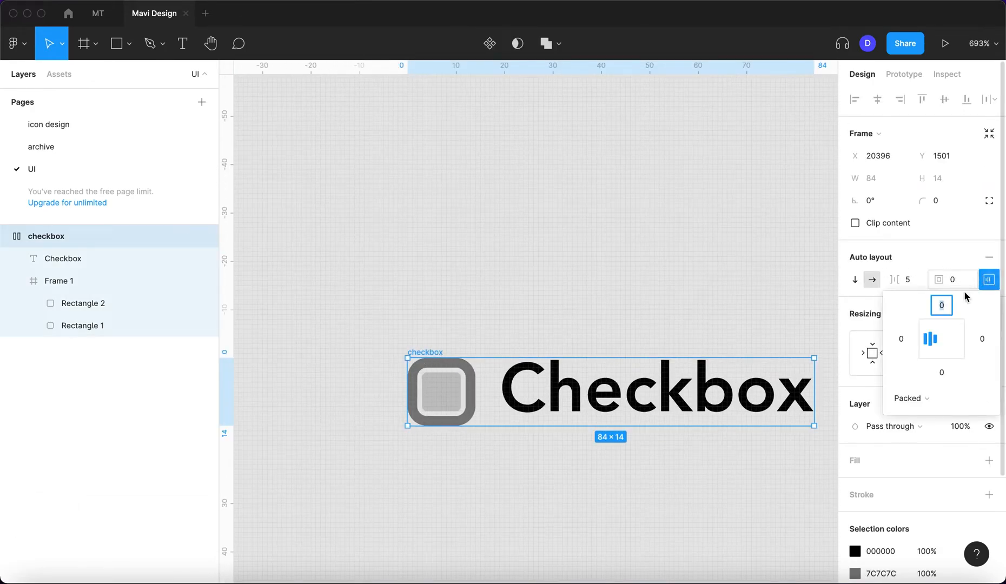
{"action": "left_click", "coordinate": [540, 256]}
{"action": "scroll", "coordinate": [540, 256], "scroll_direction": "down", "scroll_amount": 3}
{"action": "key", "text": "space"}
{"action": "left_click_drag", "start_coordinate": [575, 267], "coordinate": [504, 215]}
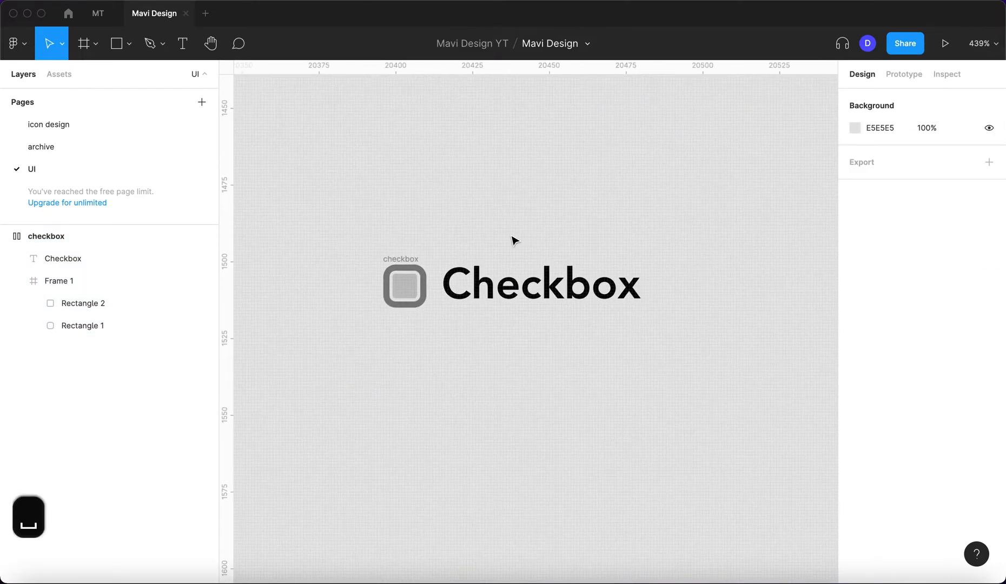
- Set the inner square's fill to dark blue 002E86
{"action": "scroll", "coordinate": [510, 239], "scroll_direction": "up", "scroll_amount": 3}
{"action": "left_click", "coordinate": [352, 322], "text": "super"}
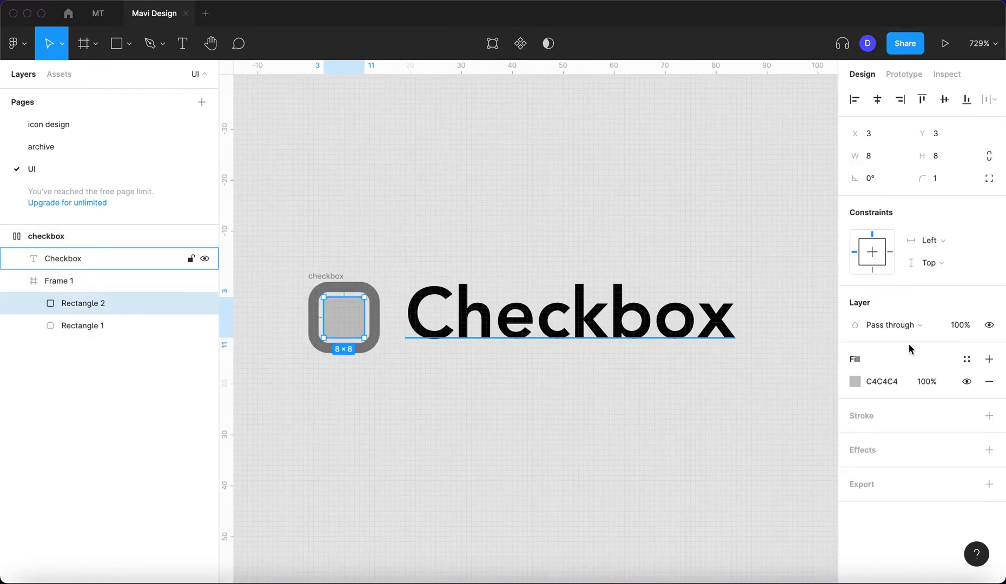
{"action": "left_click", "coordinate": [855, 383]}
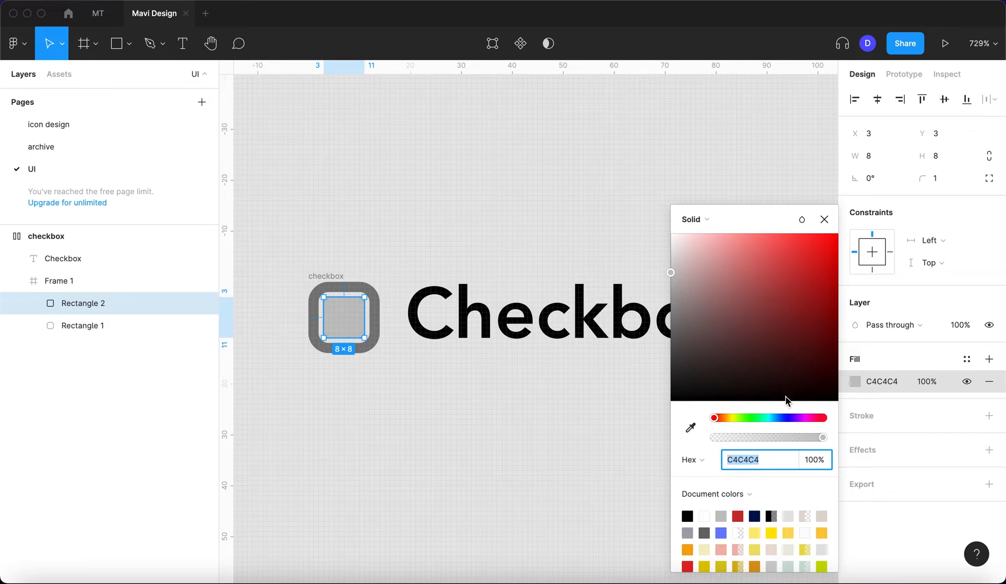
{"action": "left_click_drag", "start_coordinate": [775, 423], "coordinate": [781, 425]}
{"action": "left_click_drag", "start_coordinate": [769, 376], "coordinate": [848, 275]}
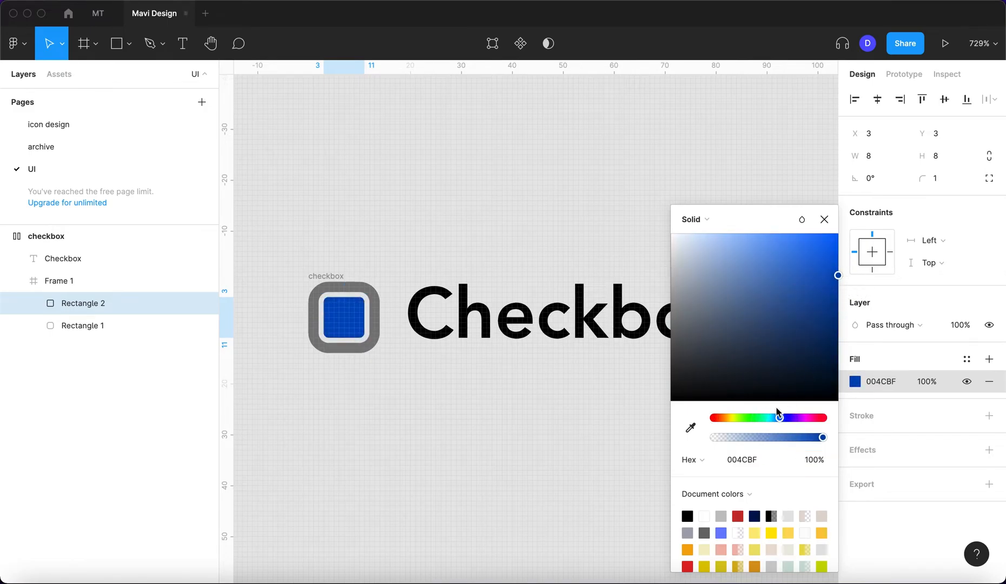
{"action": "mouse_move", "coordinate": [790, 423]}
{"action": "left_mouse_down"}
{"action": "mouse_move", "coordinate": [823, 423]}
{"action": "mouse_move", "coordinate": [771, 418]}
{"action": "mouse_move", "coordinate": [784, 421]}
{"action": "left_mouse_up"}
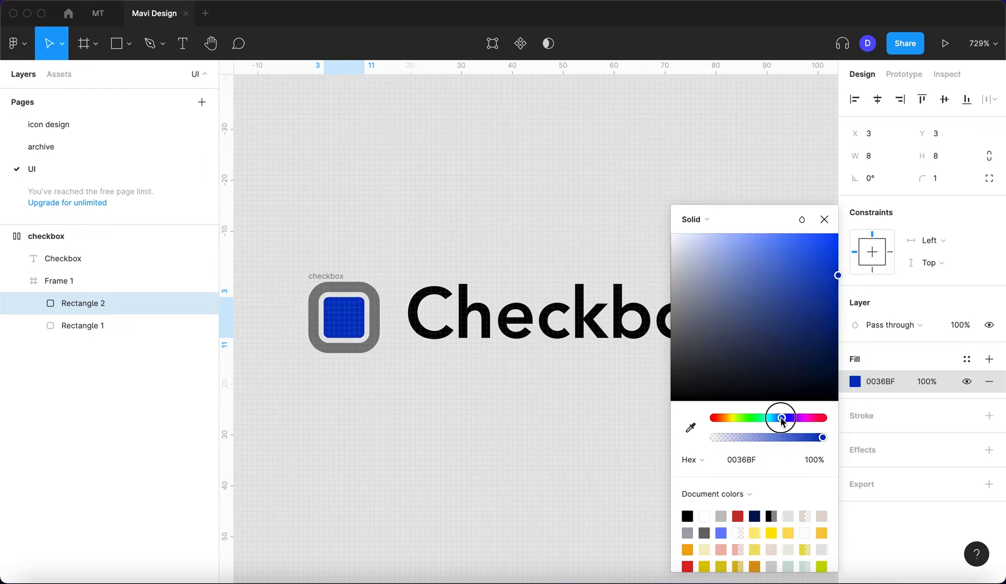
{"action": "left_click_drag", "start_coordinate": [826, 303], "coordinate": [838, 331]}
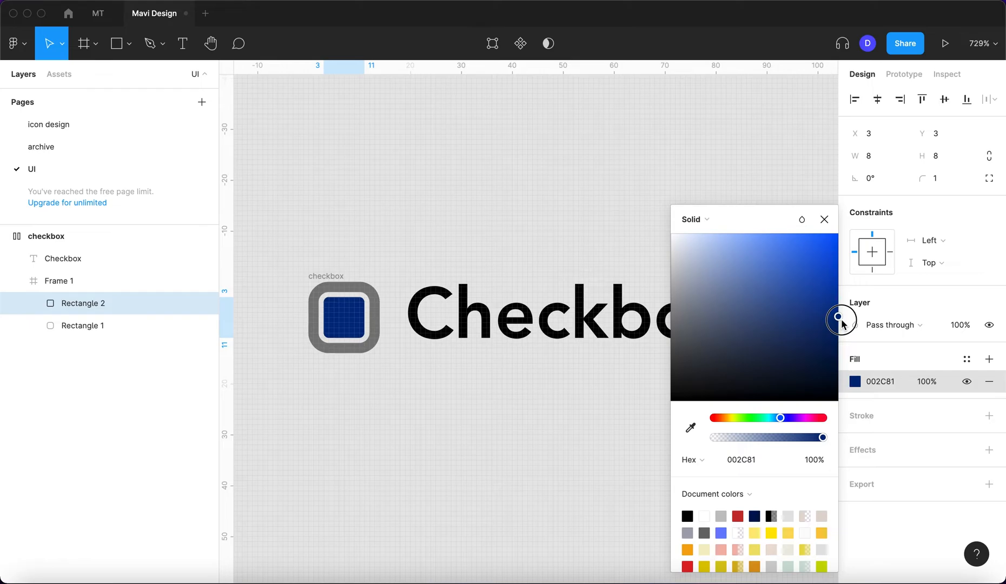
- Try a muted blue 516180, based on the inner square's colour, as the outer square's stroke
{"action": "left_click", "coordinate": [375, 320]}
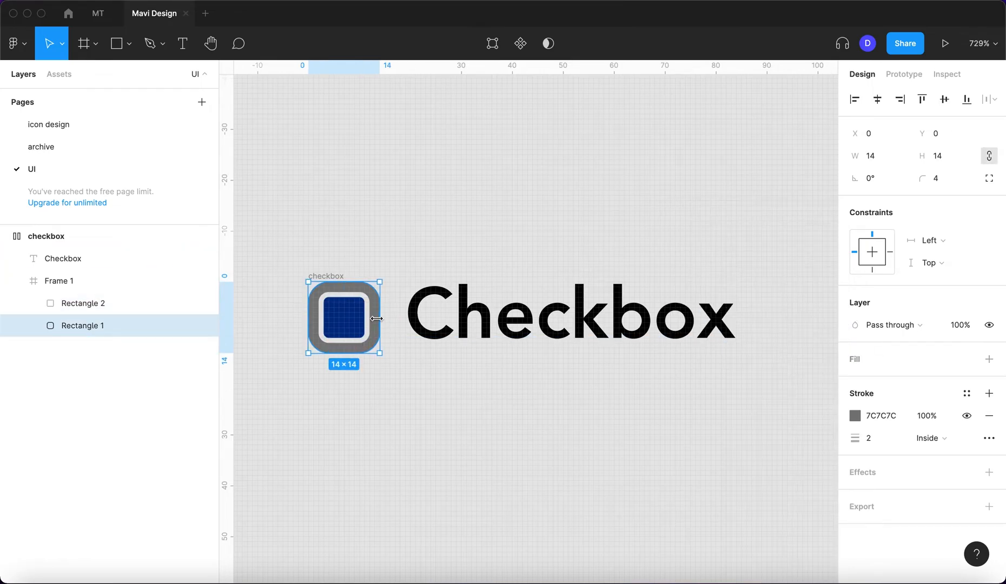
{"action": "left_click", "coordinate": [856, 416]}
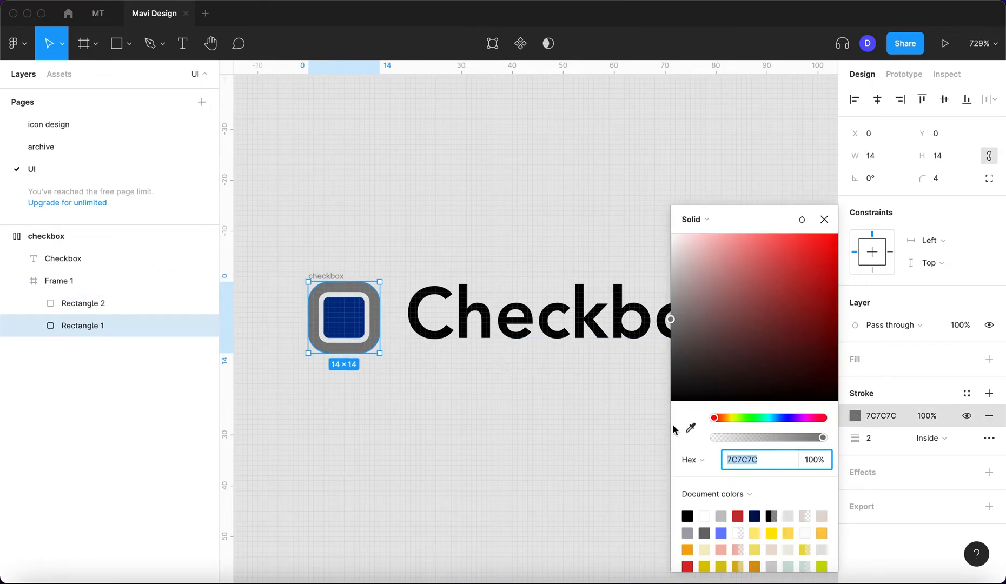
{"action": "left_click", "coordinate": [691, 428]}
{"action": "left_click", "coordinate": [358, 321]}
{"action": "left_click", "coordinate": [845, 323]}
{"action": "left_click", "coordinate": [817, 319]}
{"action": "mouse_move", "coordinate": [829, 320]}
{"action": "left_mouse_down"}
{"action": "mouse_move", "coordinate": [841, 339]}
{"action": "mouse_move", "coordinate": [813, 332]}
{"action": "mouse_move", "coordinate": [797, 344]}
{"action": "left_mouse_up"}
{"action": "left_click_drag", "start_coordinate": [853, 316], "coordinate": [858, 327]}
{"action": "mouse_move", "coordinate": [787, 304]}
{"action": "left_mouse_down"}
{"action": "mouse_move", "coordinate": [764, 299]}
{"action": "mouse_move", "coordinate": [732, 326]}
{"action": "left_mouse_up"}
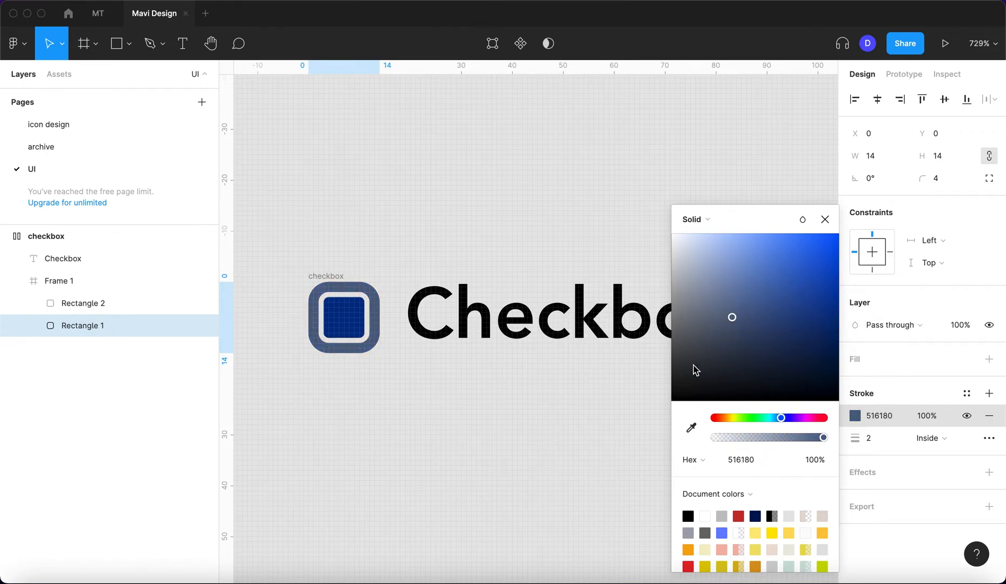
- Sample the label's black for the outer square's stroke and lighten it to grey 8D8D8D
{"action": "left_click", "coordinate": [689, 436]}
{"action": "left_click", "coordinate": [433, 291]}
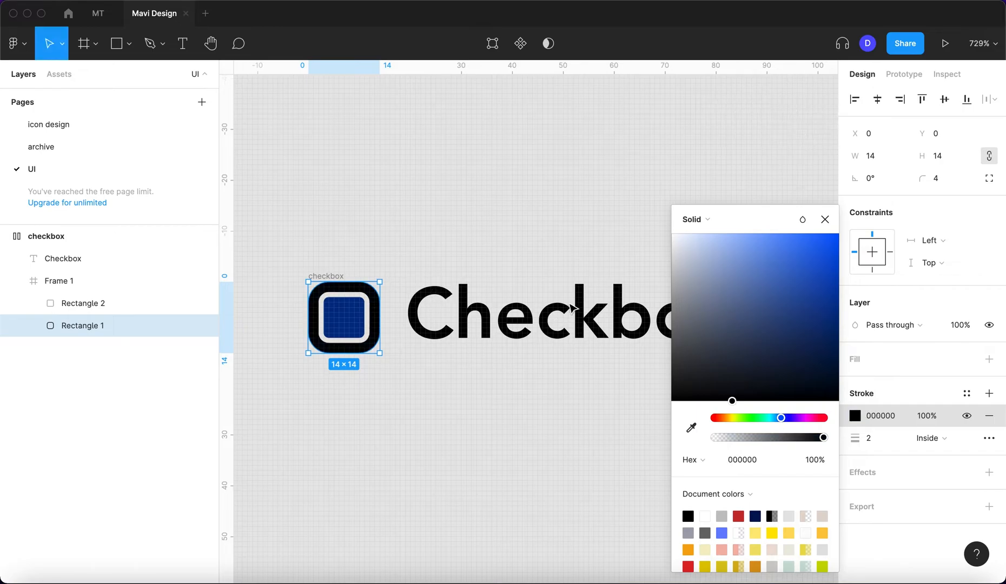
{"action": "mouse_move", "coordinate": [725, 394]}
{"action": "left_mouse_down"}
{"action": "mouse_move", "coordinate": [667, 348]}
{"action": "mouse_move", "coordinate": [652, 317]}
{"action": "left_mouse_up"}
{"action": "left_click", "coordinate": [825, 220]}
{"action": "left_click", "coordinate": [524, 162]}
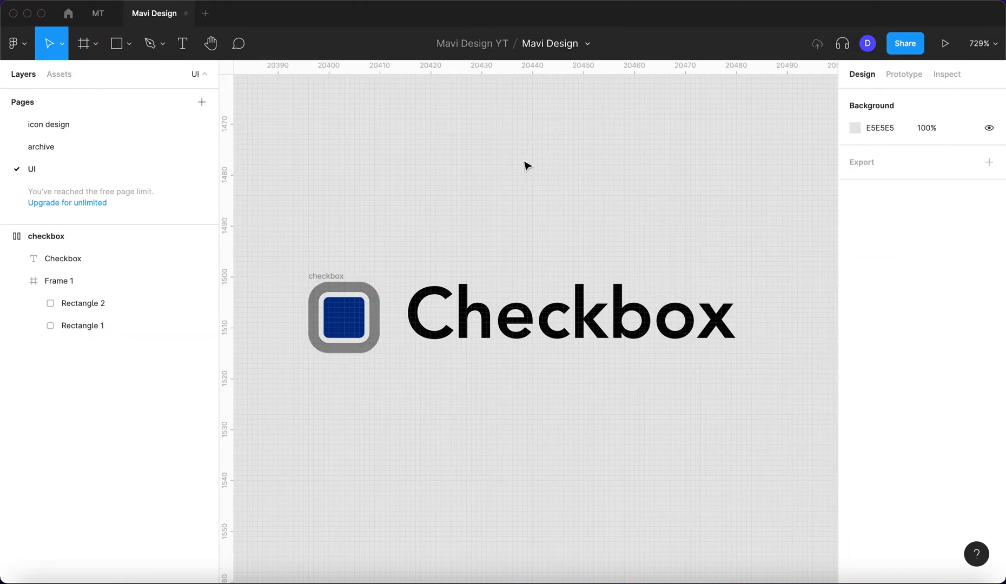
- Turn the checkbox frame into a component and add a second variant to it
{"action": "left_click", "coordinate": [334, 279]}
{"action": "left_click", "coordinate": [492, 45]}
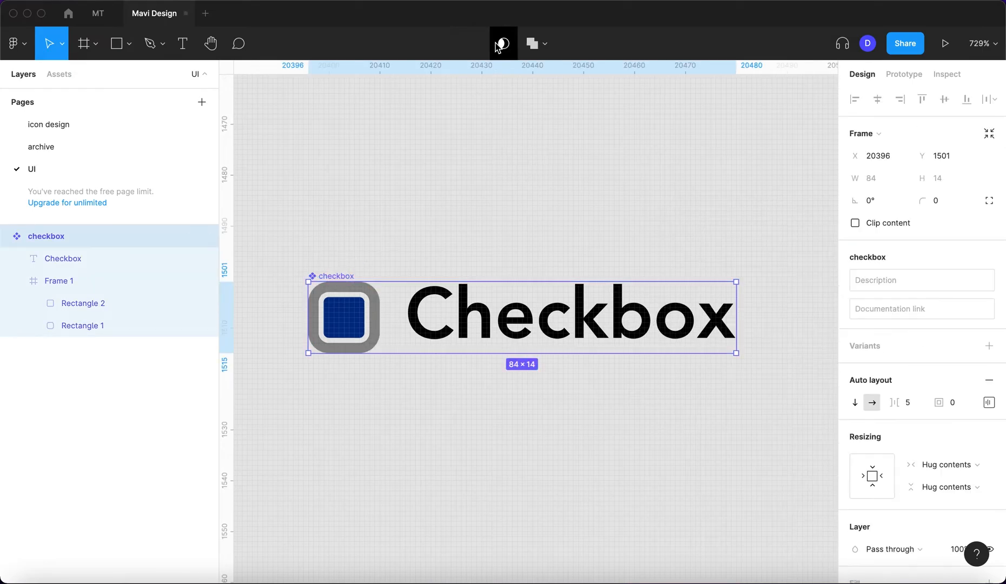
{"action": "left_click", "coordinate": [989, 346]}
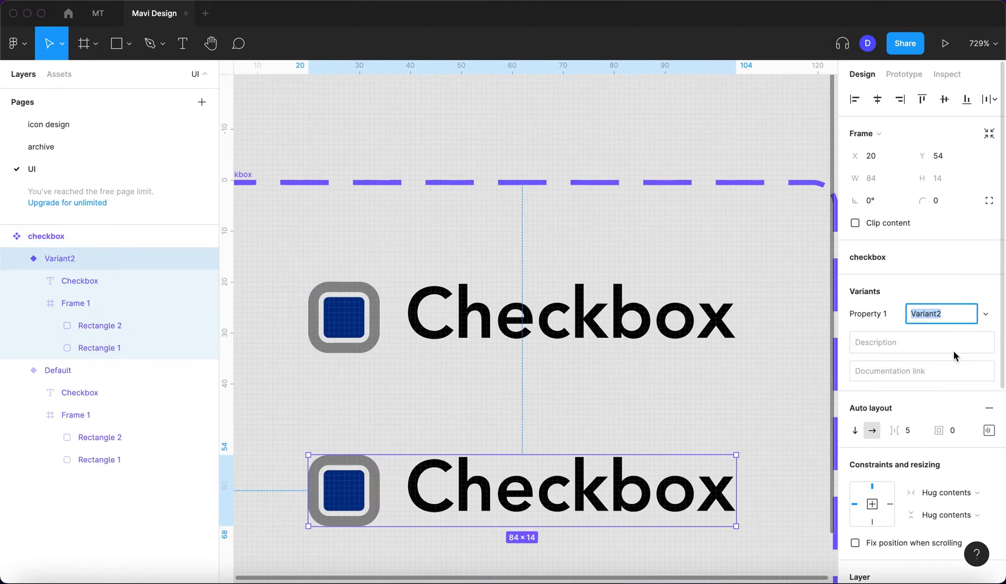
{"action": "scroll", "coordinate": [507, 162], "scroll_direction": "down", "scroll_amount": 3}
{"action": "left_click", "coordinate": [507, 163]}
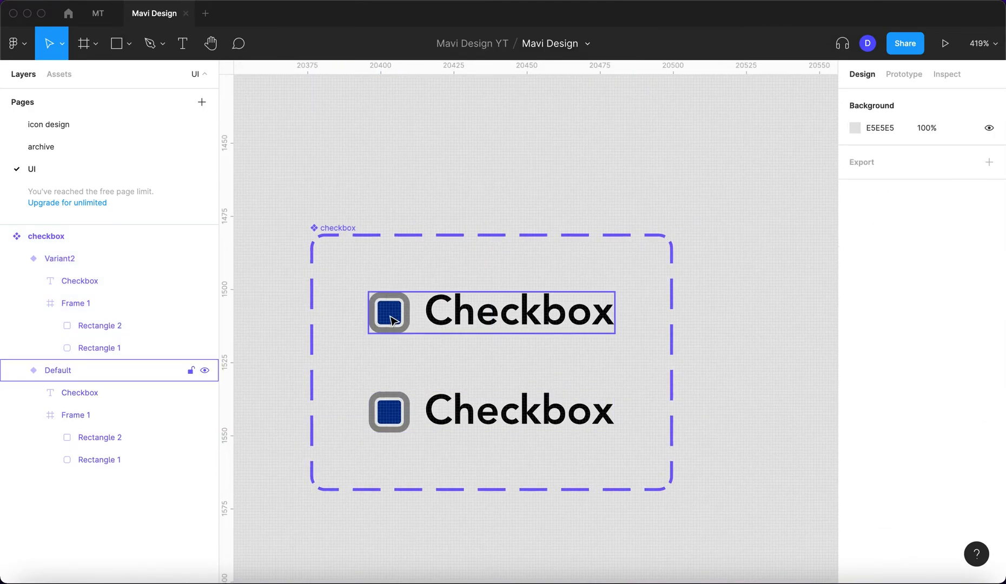
- Set the layer opacity of the inner square in the Default variant to 0%
{"action": "scroll", "coordinate": [389, 325], "scroll_direction": "up", "scroll_amount": 2}
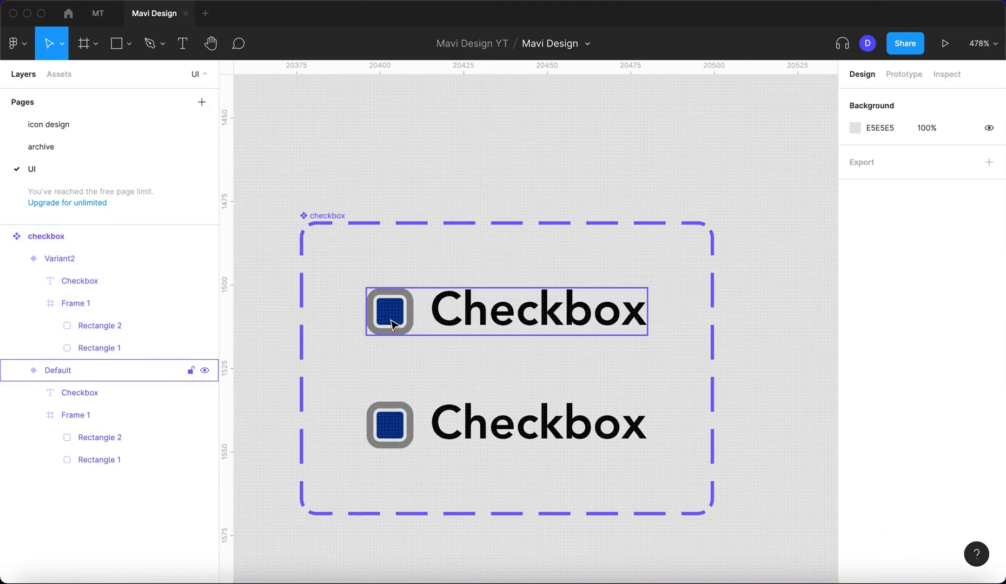
{"action": "left_click", "coordinate": [389, 316], "text": "super"}
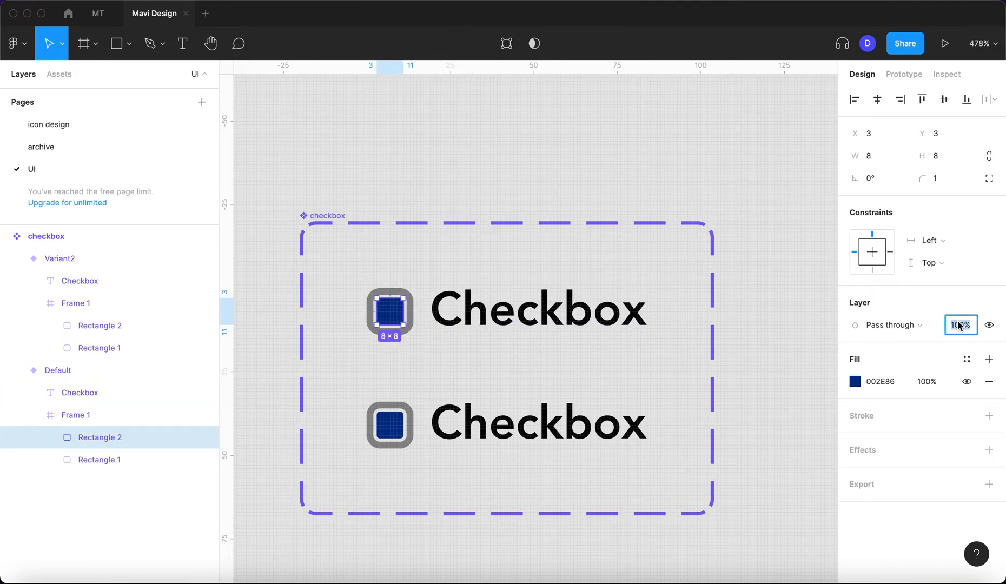
{"action": "type", "text": "0"}
{"action": "key", "text": "Return"}
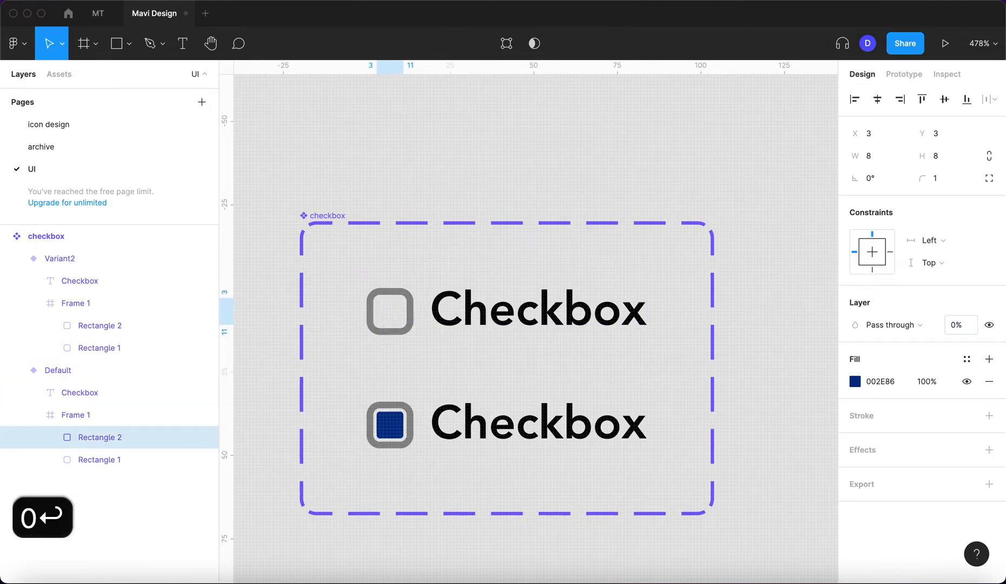
- Match the outer square's stroke in Variant2 to its inner square's dark blue, 002E86
{"action": "left_click", "coordinate": [412, 434], "text": "super"}
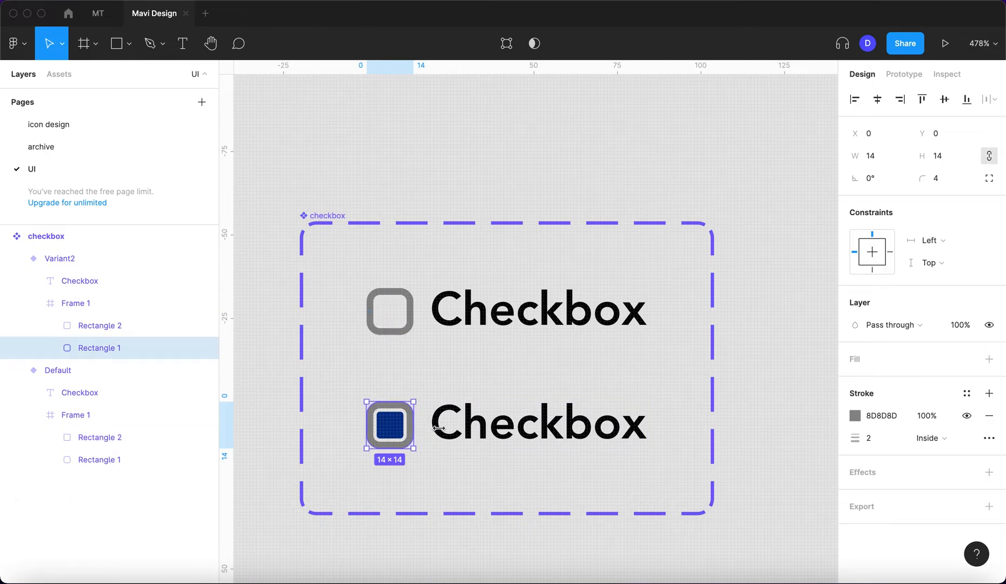
{"action": "left_click", "coordinate": [855, 416]}
{"action": "left_click", "coordinate": [690, 428]}
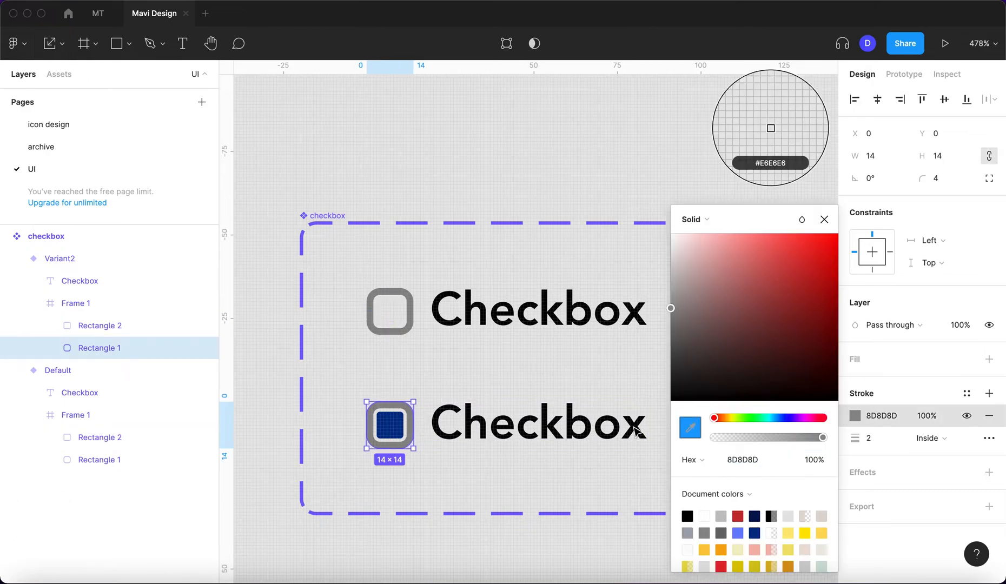
{"action": "left_click", "coordinate": [395, 427]}
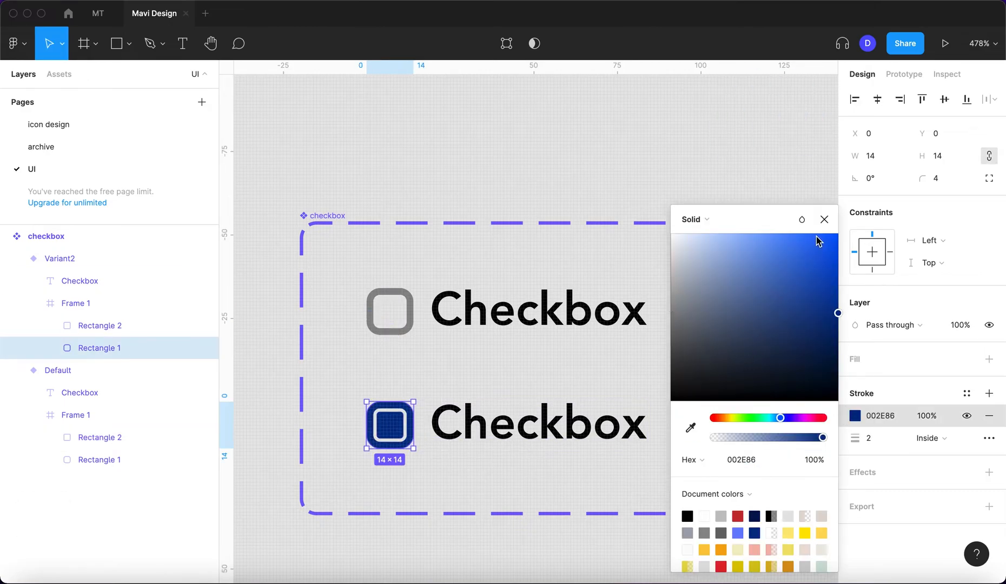
{"action": "left_click", "coordinate": [828, 220]}
{"action": "left_click", "coordinate": [621, 142]}
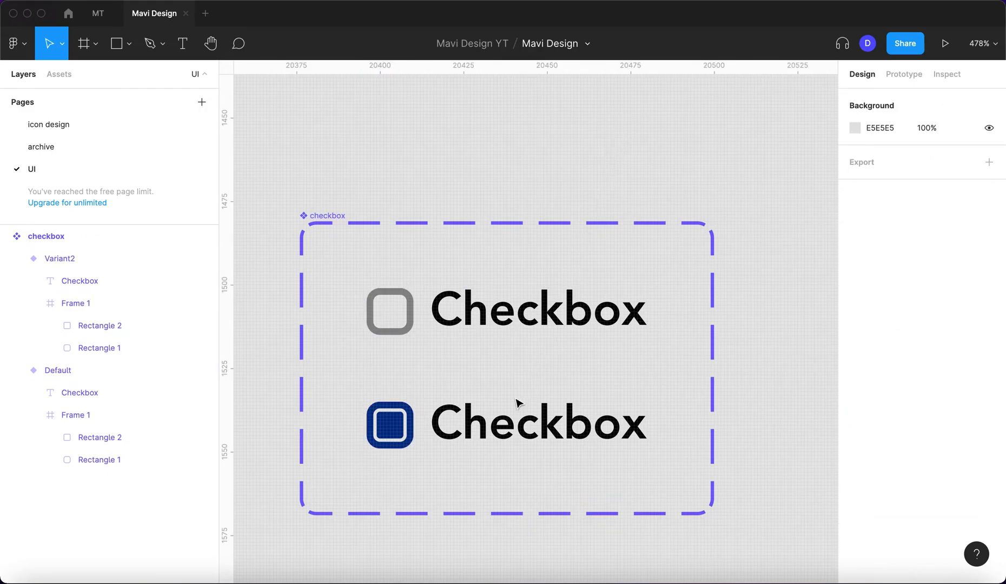
- Try bottom-left alignment in Variant2's auto layout and restore the left-centre alignment
{"action": "left_click", "coordinate": [544, 445]}
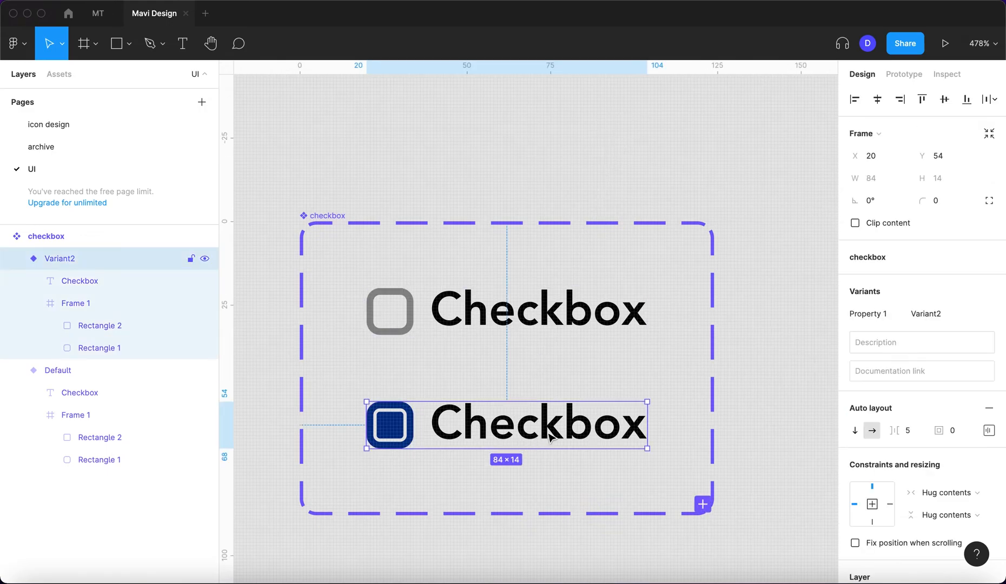
{"action": "left_click", "coordinate": [989, 430]}
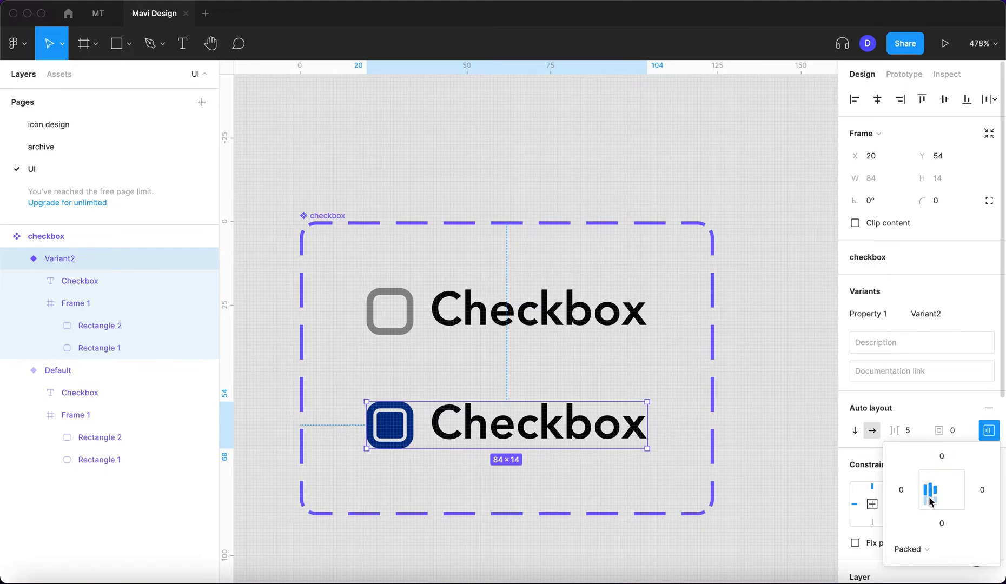
{"action": "left_click", "coordinate": [931, 500]}
{"action": "left_click", "coordinate": [935, 490]}
{"action": "left_click", "coordinate": [529, 210]}
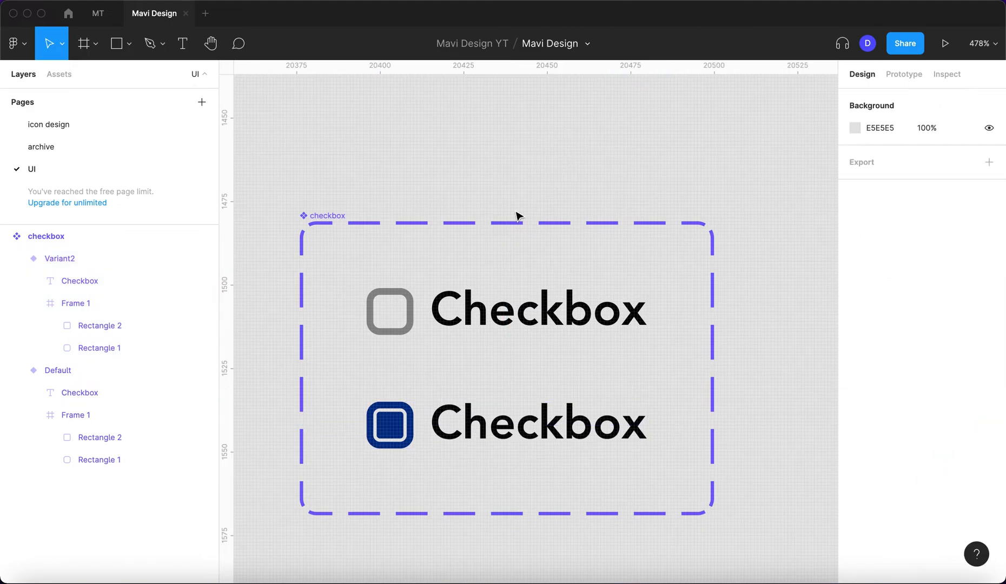
- Add an on-click prototype interaction changing the Default variant to Variant2, with an animation duration of 200 ms
{"action": "left_click", "coordinate": [532, 286]}
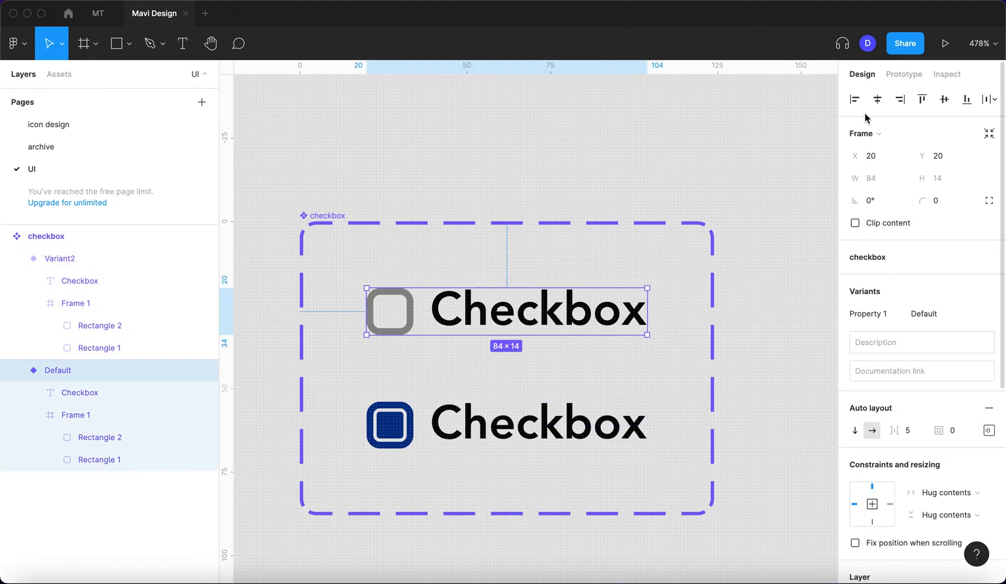
{"action": "left_click", "coordinate": [907, 76]}
{"action": "left_click_drag", "start_coordinate": [672, 324], "coordinate": [616, 410]}
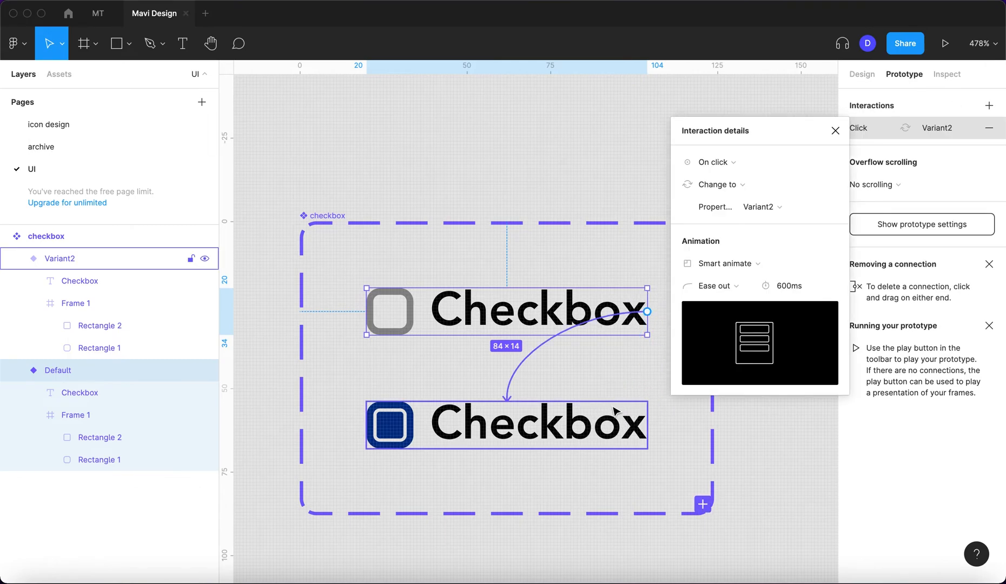
{"action": "scroll", "coordinate": [581, 351], "scroll_direction": "right", "scroll_amount": 3}
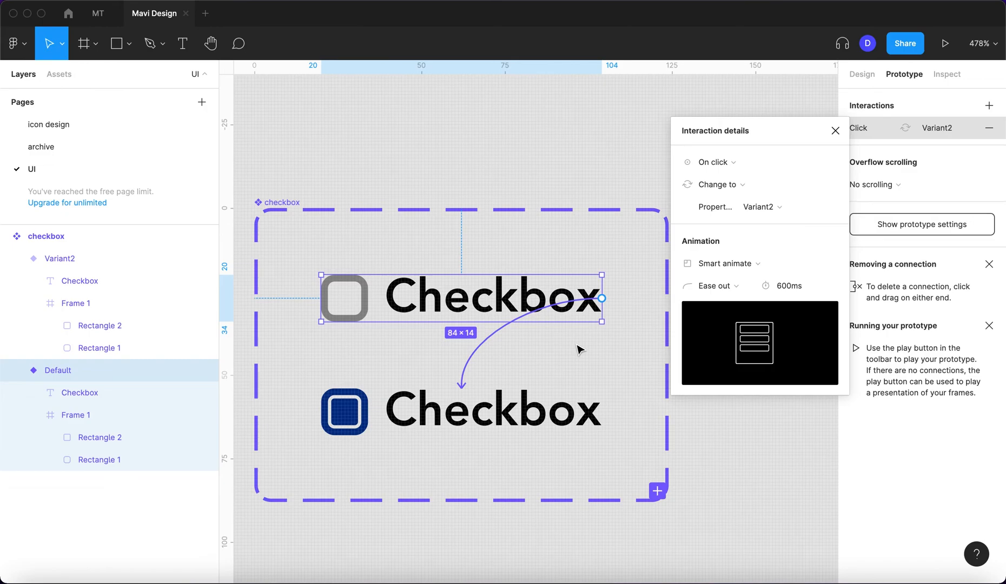
{"action": "type", "text": "200"}
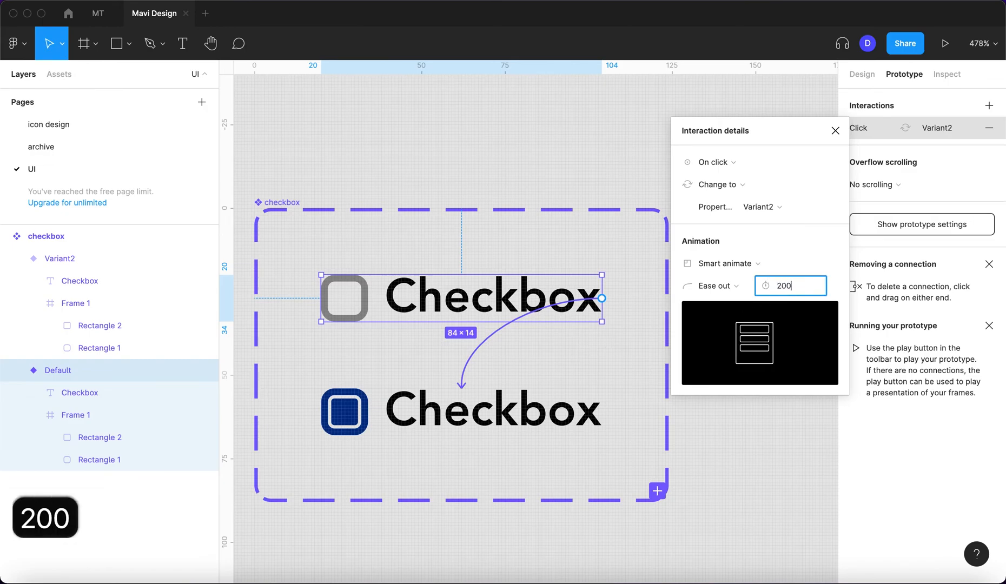
{"action": "key", "text": "Return"}
- Add an on-click prototype interaction changing Variant2 back to the Default variant
{"action": "left_click", "coordinate": [559, 409]}
{"action": "left_click_drag", "start_coordinate": [602, 412], "coordinate": [568, 311]}
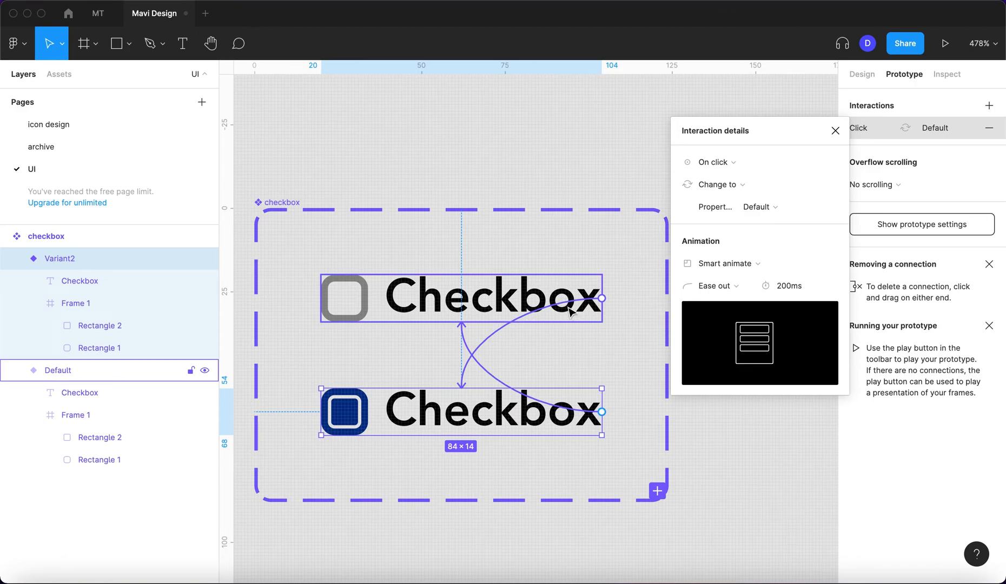
{"action": "left_click", "coordinate": [834, 132]}
- Draw a new frame about 154 × 91 beside the checkbox component set
{"action": "scroll", "coordinate": [664, 132], "scroll_direction": "down", "scroll_amount": 5}
{"action": "key", "text": "space"}
{"action": "left_click_drag", "start_coordinate": [665, 148], "coordinate": [724, 336]}
{"action": "key", "text": "f"}
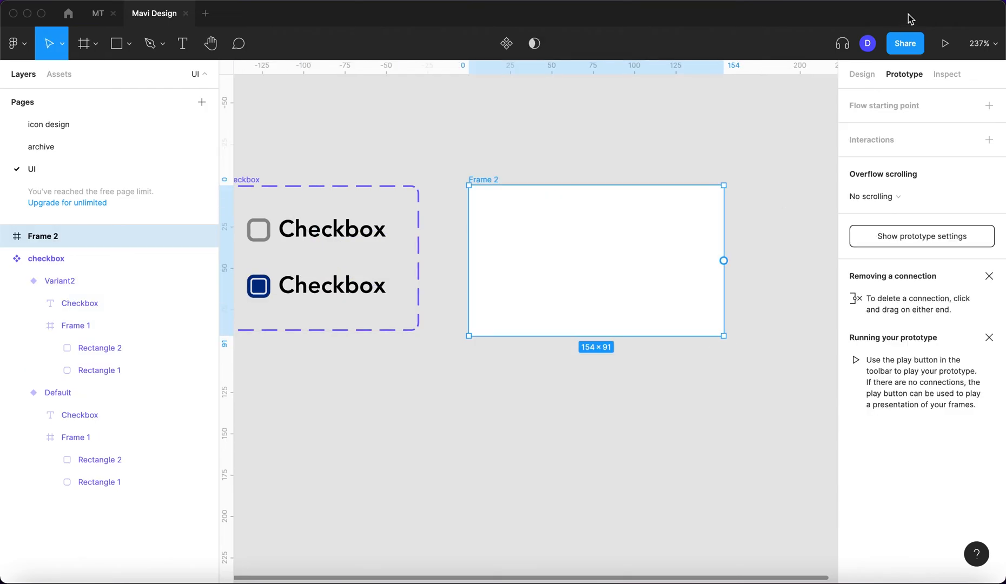
- Resize the new frame to 500 wide and 400 high
{"action": "left_click", "coordinate": [868, 72]}
{"action": "type", "text": "%))"}
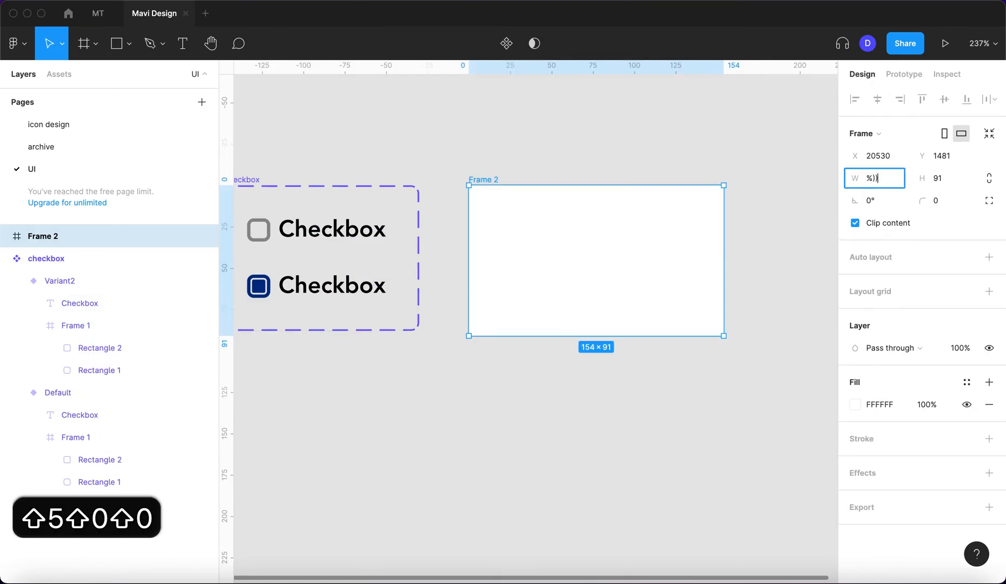
{"action": "key", "text": "BackSpace"}
{"action": "key", "text": "BackSpace"}
{"action": "key", "text": "BackSpace"}
{"action": "type", "text": "500"}
{"action": "key", "text": "Tab"}
{"action": "type", "text": "400"}
{"action": "key", "text": "Return"}
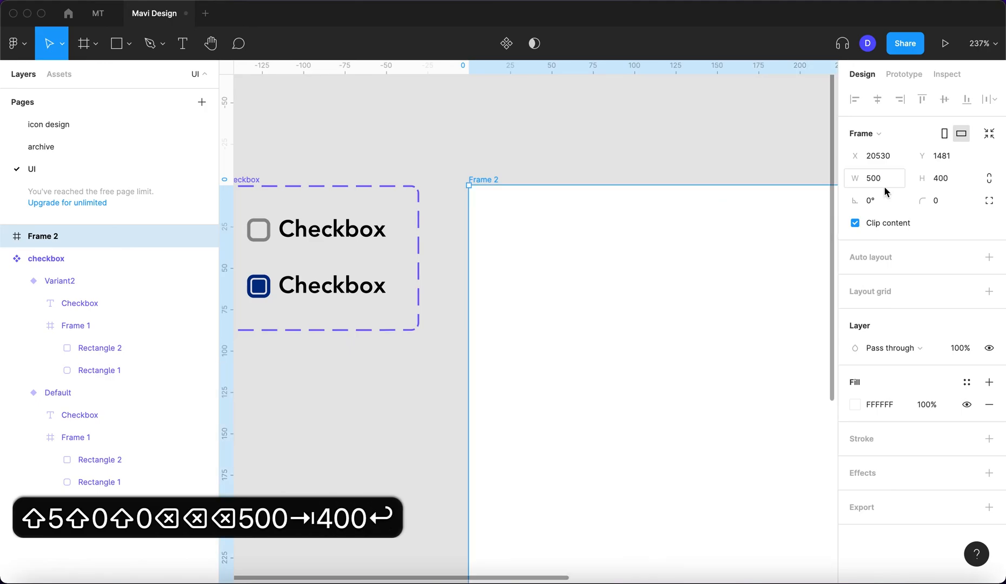
{"action": "scroll", "coordinate": [550, 296], "scroll_direction": "down", "scroll_amount": 5}
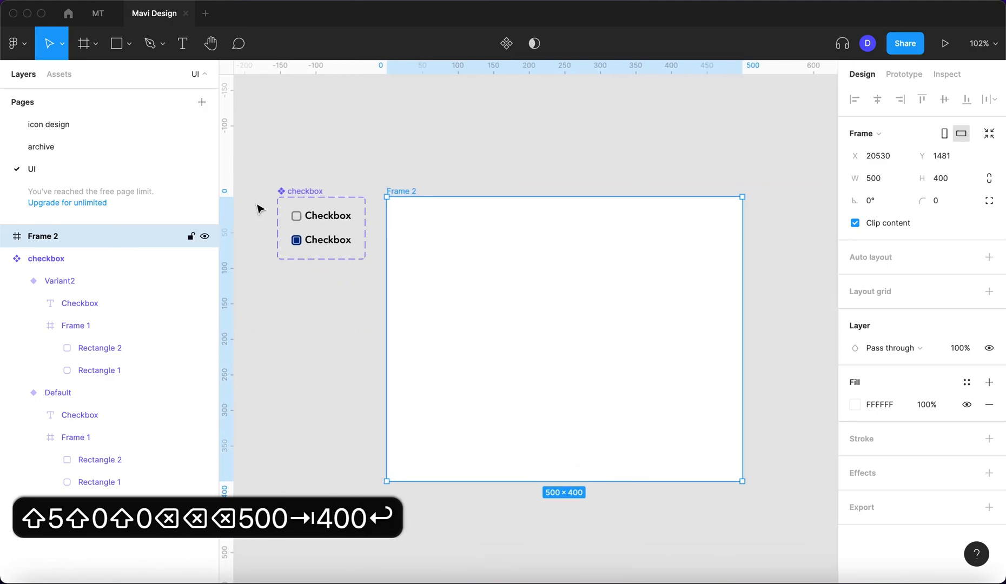
- Place an instance of the Default checkbox variant inside Frame 2 and centre it horizontally and vertically
{"action": "left_click", "coordinate": [316, 221]}
{"action": "left_click_drag", "start_coordinate": [312, 216], "coordinate": [562, 332]}
{"action": "key", "text": "alt+h"}
{"action": "key", "text": "alt+v"}
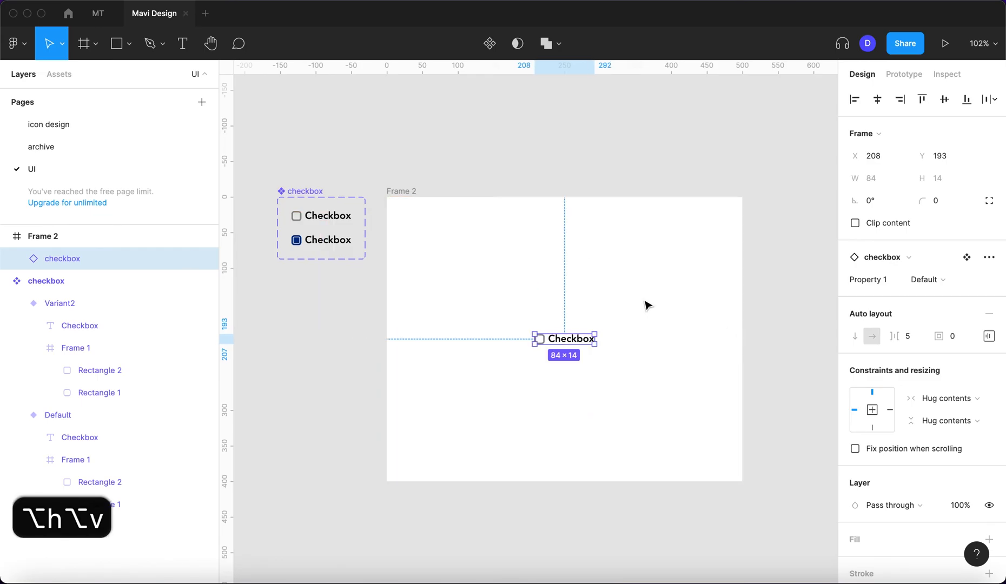
- Shrink Frame 2 in both dimensions to about 347 wide and recentre the checkbox instance horizontally and vertically within it
{"action": "left_click", "coordinate": [402, 194]}
{"action": "left_click_drag", "start_coordinate": [741, 480], "coordinate": [634, 369]}
{"action": "left_click", "coordinate": [571, 340]}
{"action": "key", "text": "alt+h"}
{"action": "key", "text": "alt+v"}
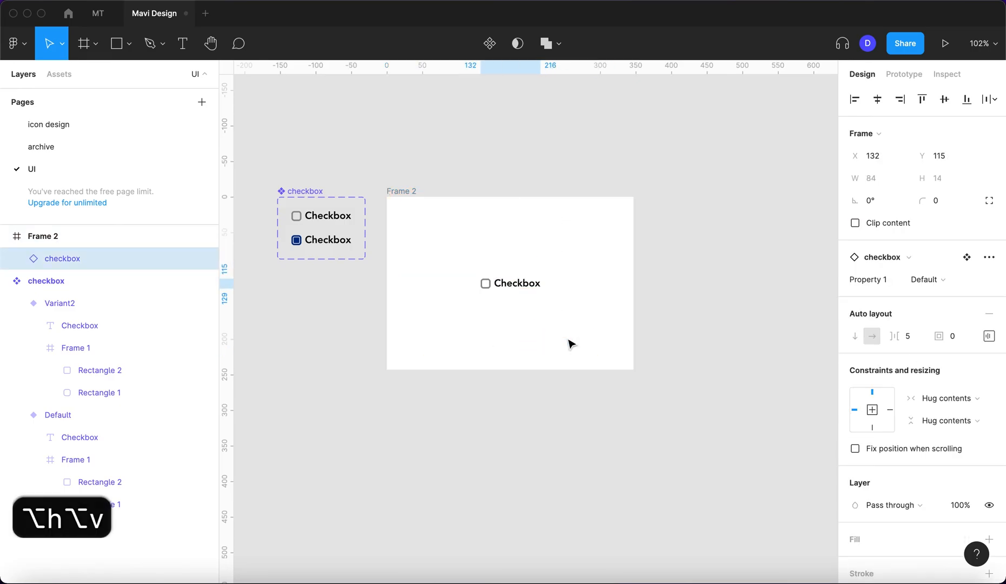
- Reduce Frame 2's height to about 197 and centre the checkbox instance in it again along both axes
{"action": "left_click", "coordinate": [397, 193]}
{"action": "left_click_drag", "start_coordinate": [619, 371], "coordinate": [617, 337]}
{"action": "left_click", "coordinate": [536, 290]}
{"action": "key", "text": "alt+h"}
{"action": "key", "text": "alt+v"}
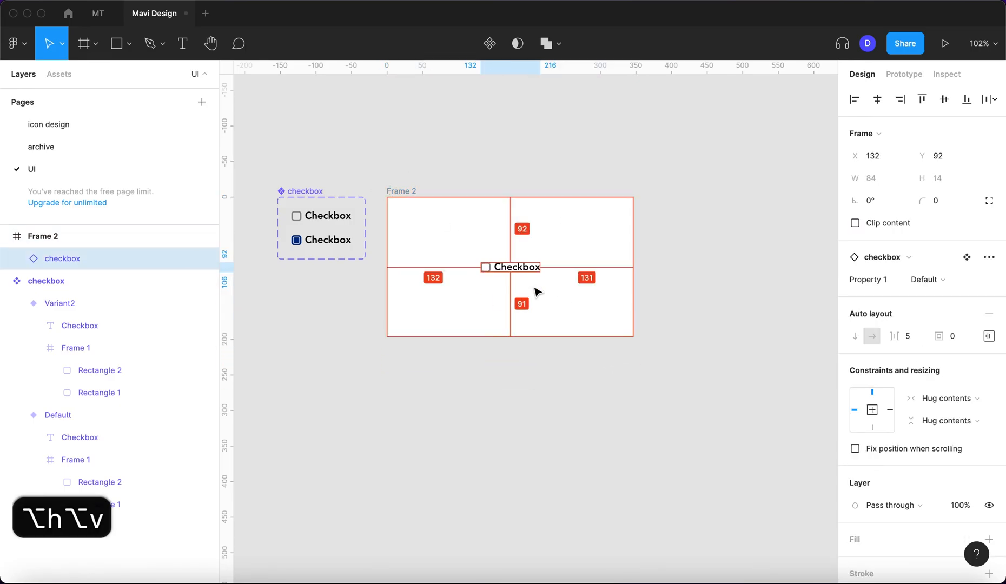
- Rename Frame 2 as checkbox
{"action": "left_click", "coordinate": [620, 378]}
{"action": "double_click", "coordinate": [400, 191]}
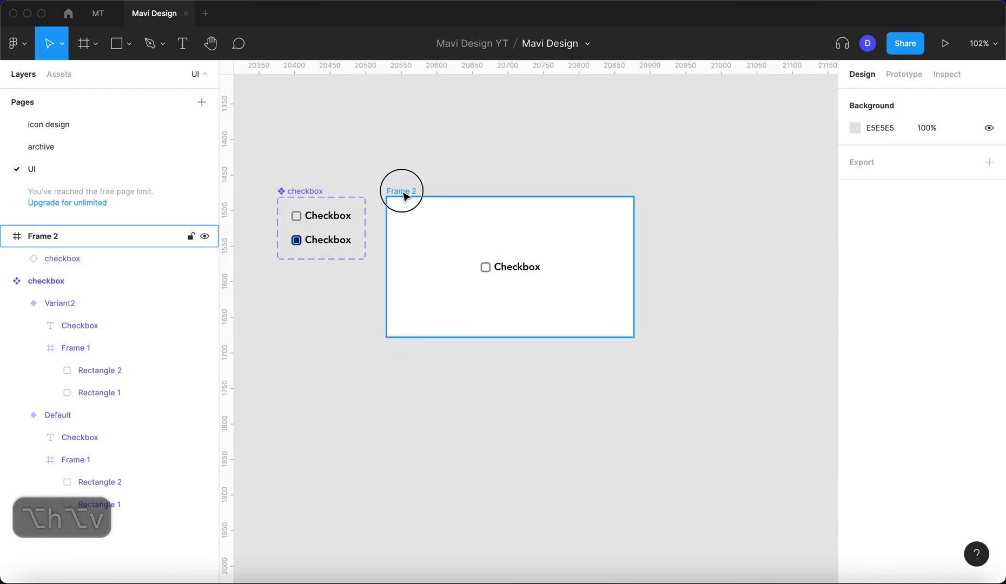
{"action": "type", "text": "checkbox"}
{"action": "key", "text": "Return"}
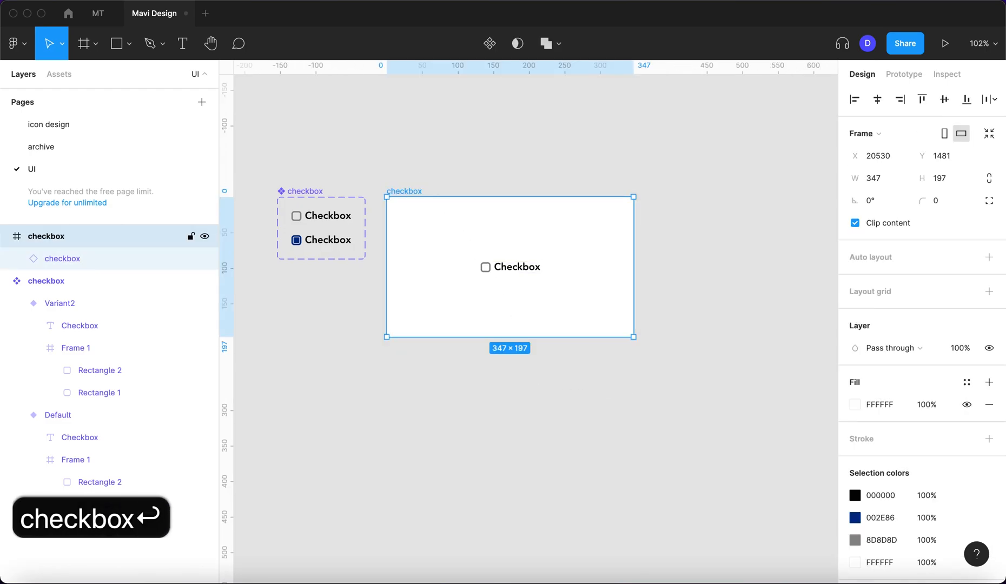
- Launch the prototype presentation showing the checkbox frame
{"action": "left_click", "coordinate": [562, 146]}
{"action": "left_click", "coordinate": [939, 48]}
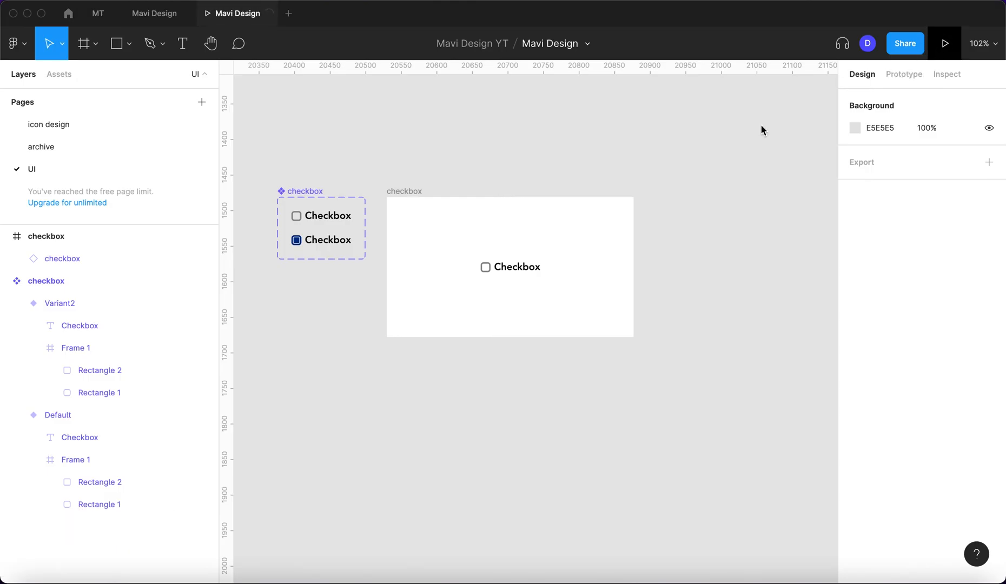
{"action": "left_click", "coordinate": [948, 46]}
- Test the prototype's click interactions by toggling the checkbox on and off repeatedly, using both its box and its label
{"action": "left_click", "coordinate": [667, 315]}
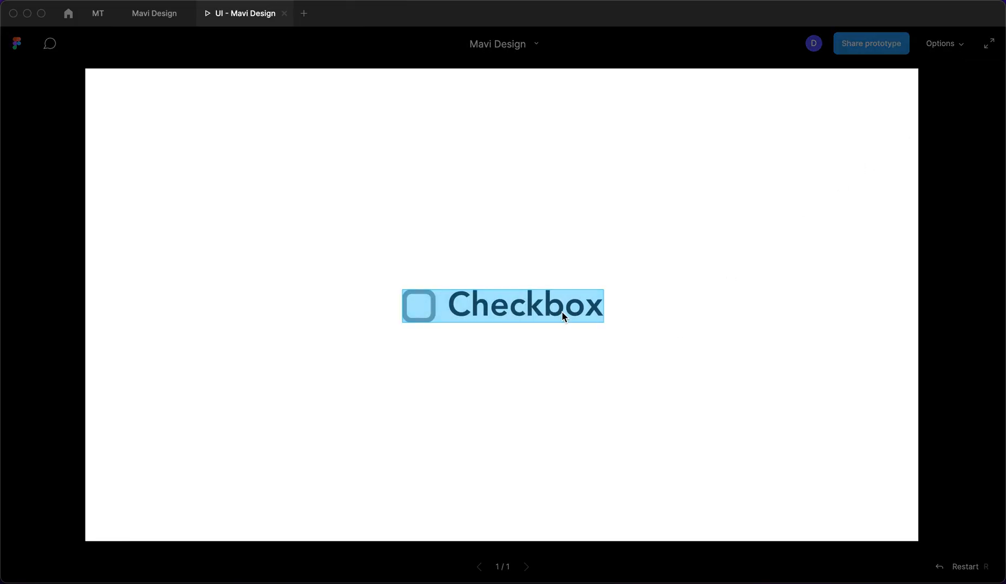
{"action": "left_click", "coordinate": [420, 312]}
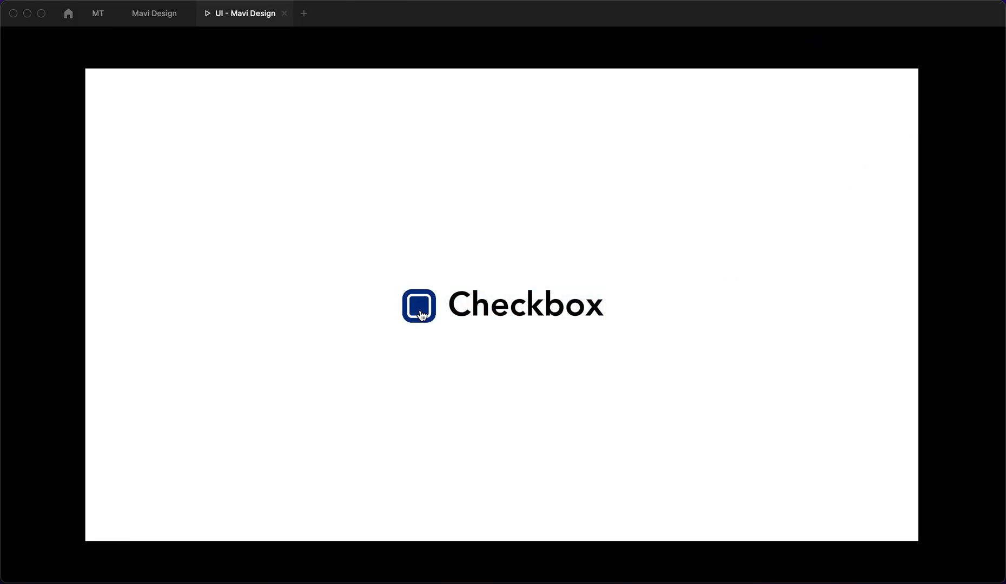
{"action": "left_click", "coordinate": [534, 317]}
{"action": "left_click", "coordinate": [536, 316]}
{"action": "left_click", "coordinate": [536, 316]}
{"action": "left_click", "coordinate": [787, 312]}
{"action": "left_click", "coordinate": [524, 312]}
{"action": "left_click", "coordinate": [524, 313]}
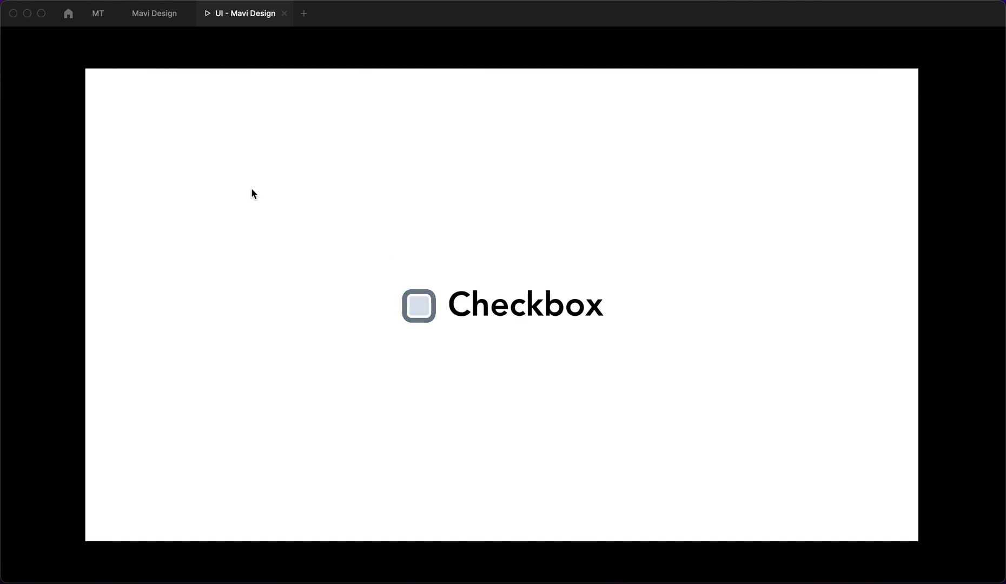